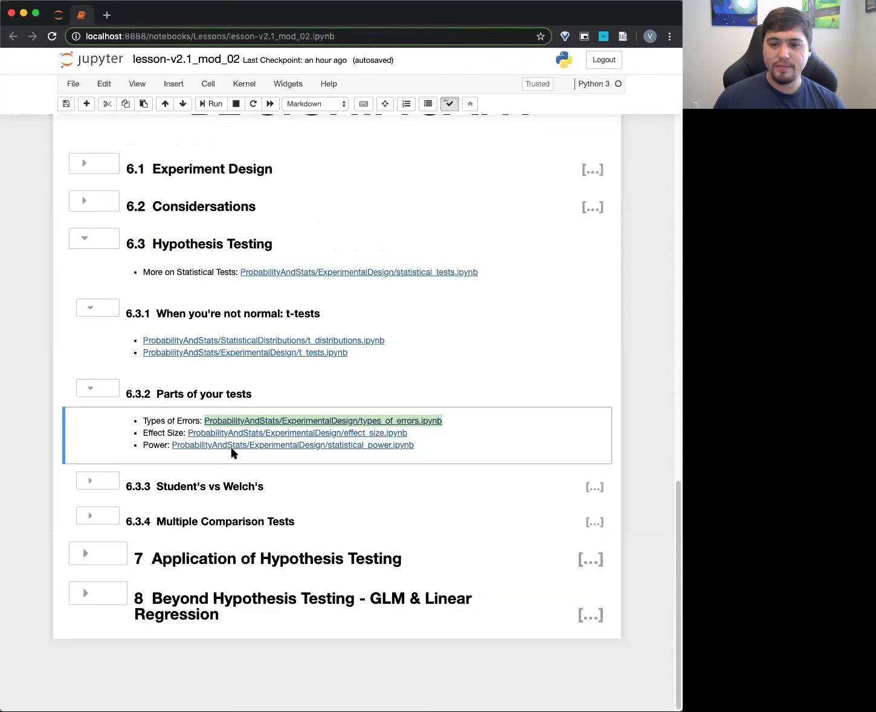
- Open effect_size.ipynb from the 6.3.2 notebook links in a new browser tab
{"action": "left_click", "coordinate": [210, 491]}
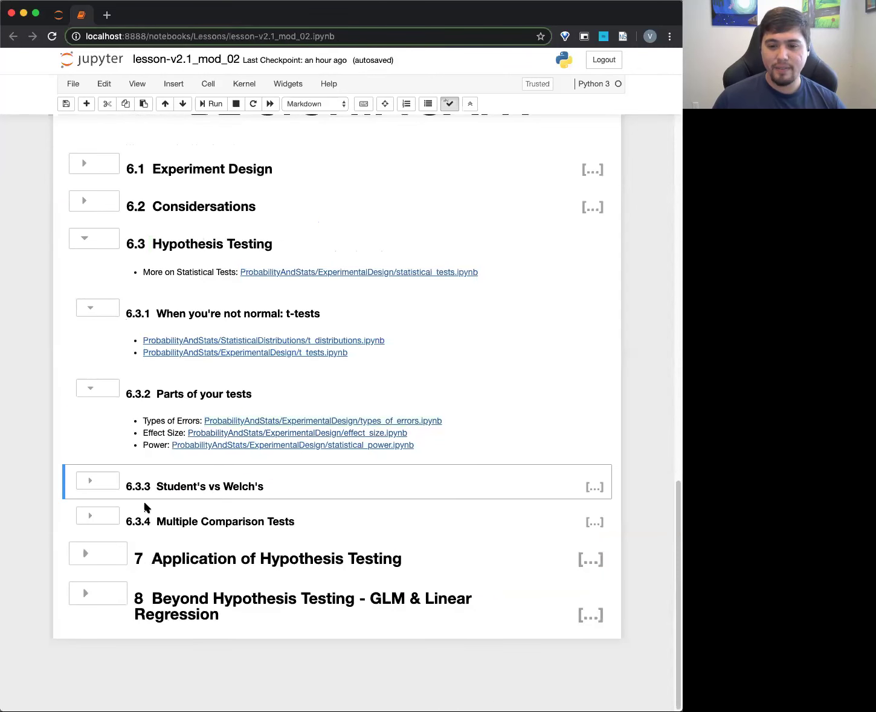
{"action": "left_click", "coordinate": [163, 433]}
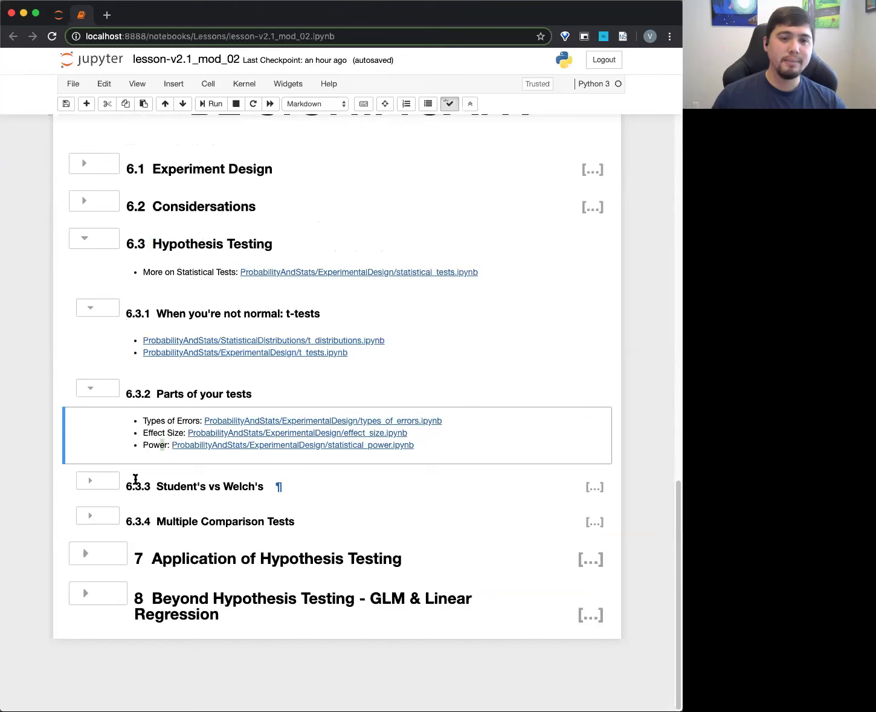
{"action": "right_click", "coordinate": [244, 437]}
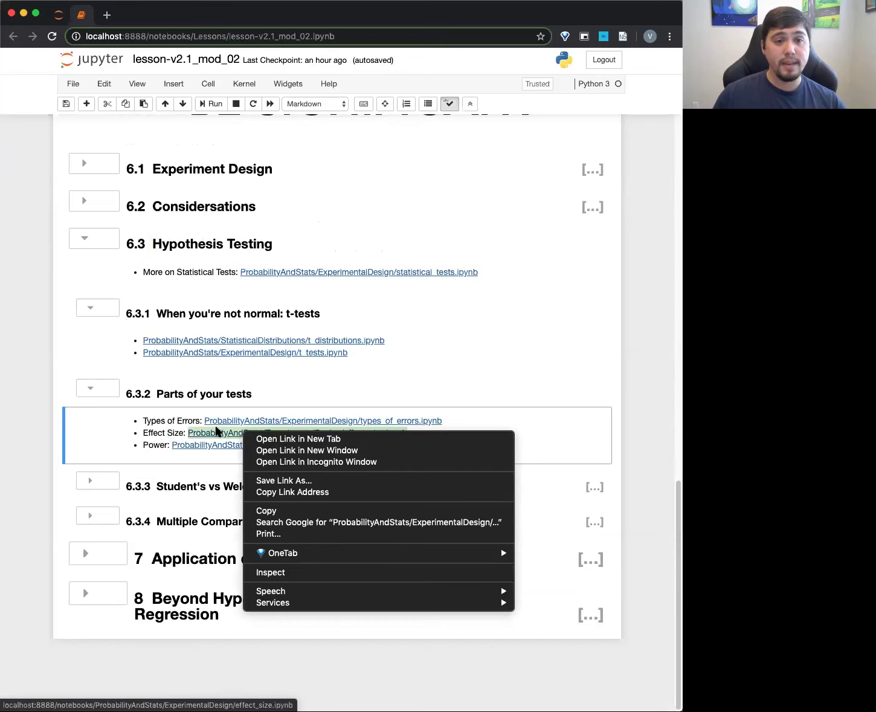
{"action": "left_click", "coordinate": [262, 439]}
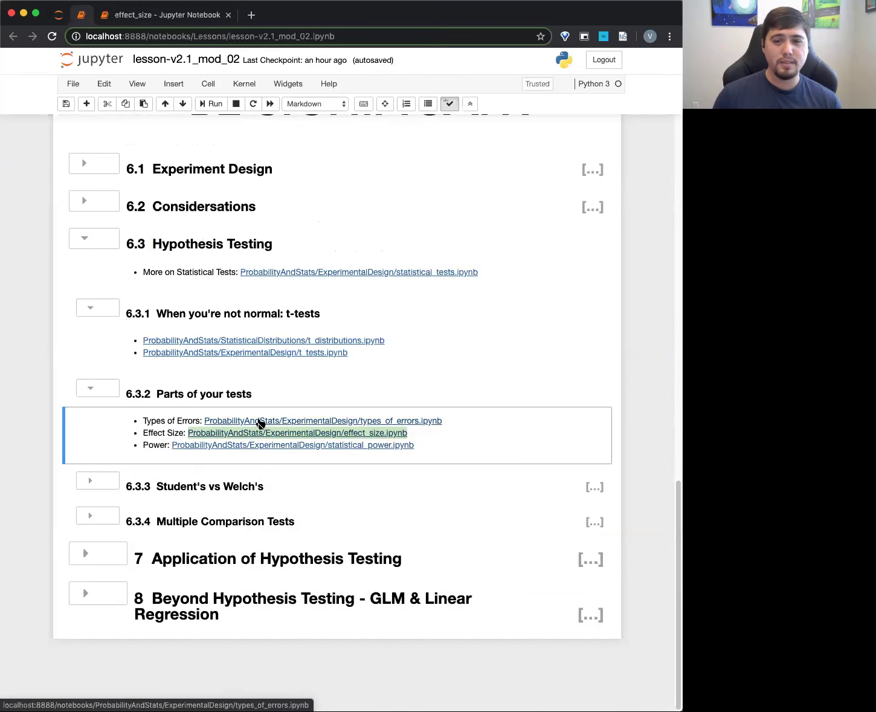
- Switch to the effect_size notebook and expand all of its collapsed sections
{"action": "left_click", "coordinate": [179, 18]}
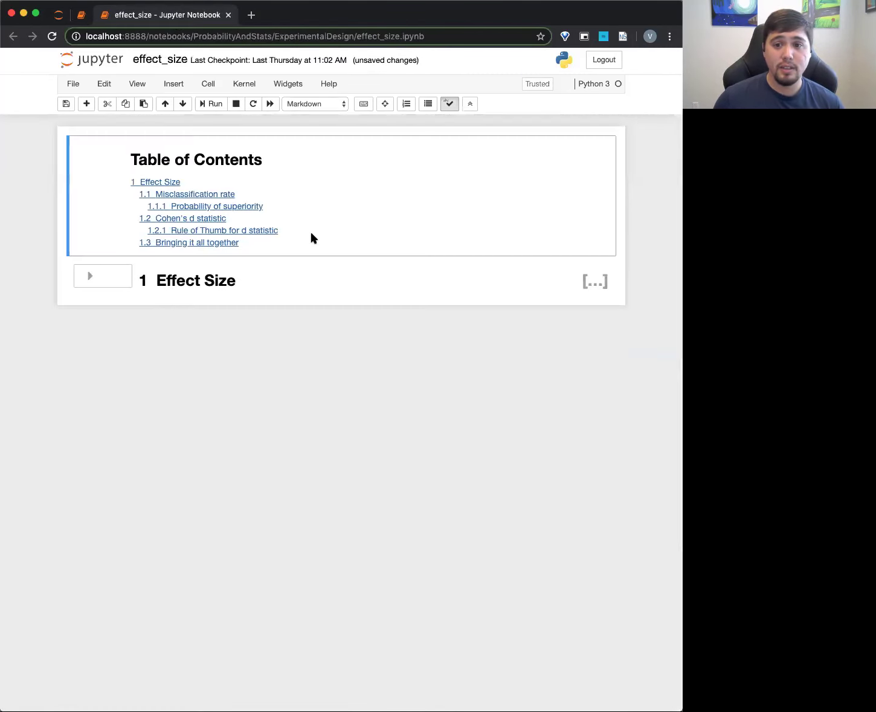
{"action": "left_click", "coordinate": [471, 106]}
{"action": "scroll", "coordinate": [425, 310], "scroll_direction": "down", "scroll_amount": 1}
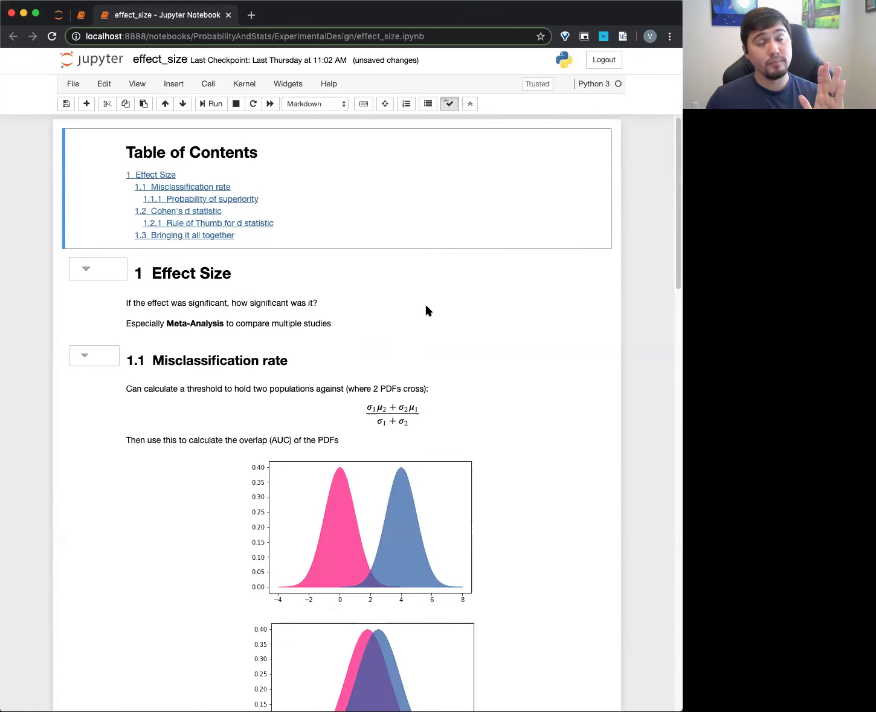
{"action": "scroll", "coordinate": [427, 310], "scroll_direction": "down", "scroll_amount": 3}
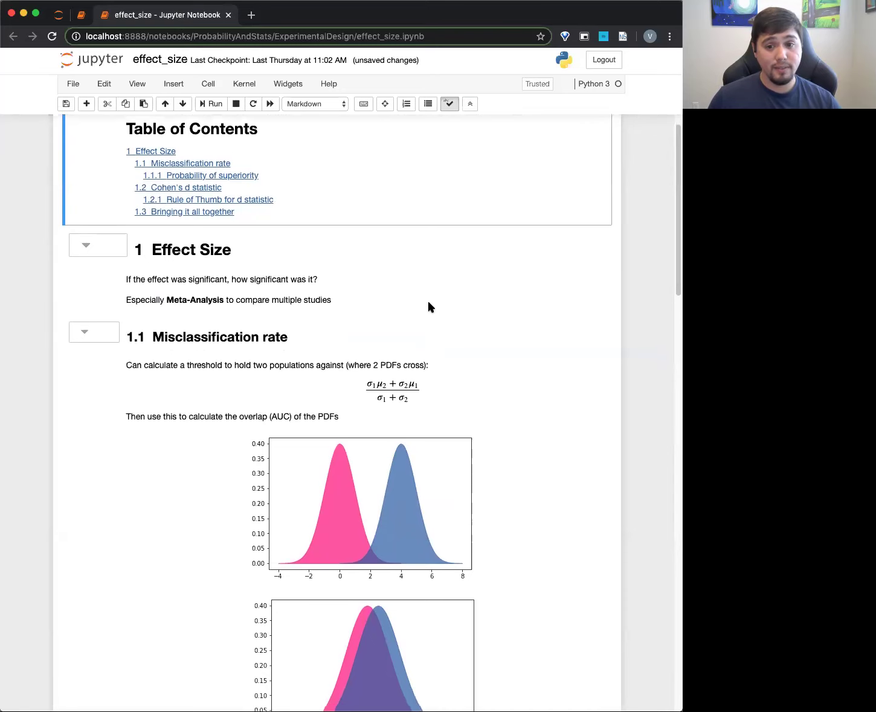
{"action": "scroll", "coordinate": [429, 306], "scroll_direction": "down", "scroll_amount": 3}
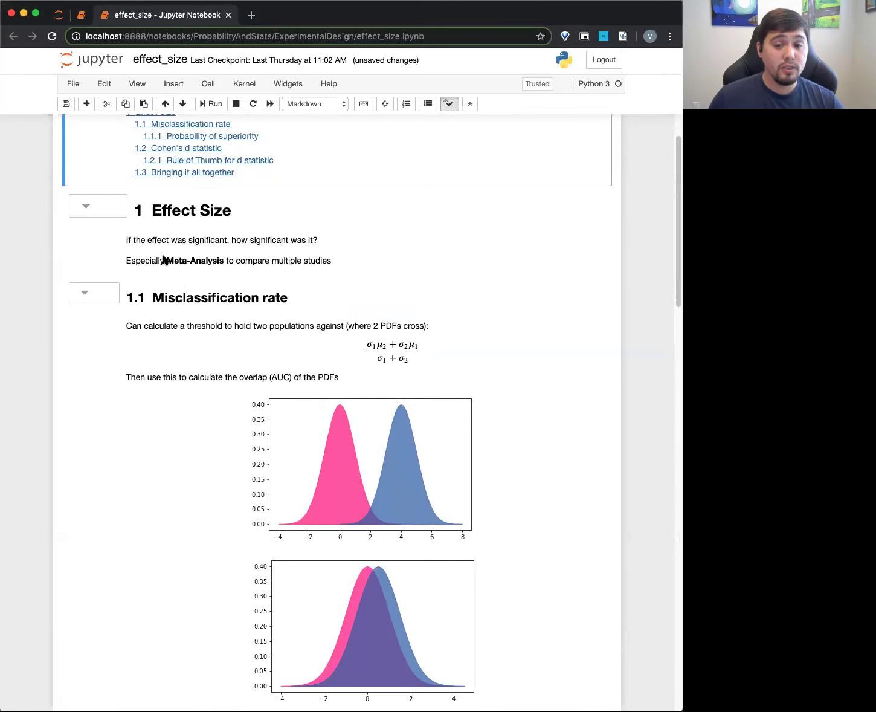
- Highlight 'Meta-Analysis' and scroll down to the 1.1 Misclassification rate plots
{"action": "left_click_drag", "start_coordinate": [167, 260], "coordinate": [227, 264]}
{"action": "scroll", "coordinate": [228, 264], "scroll_direction": "down", "scroll_amount": 4}
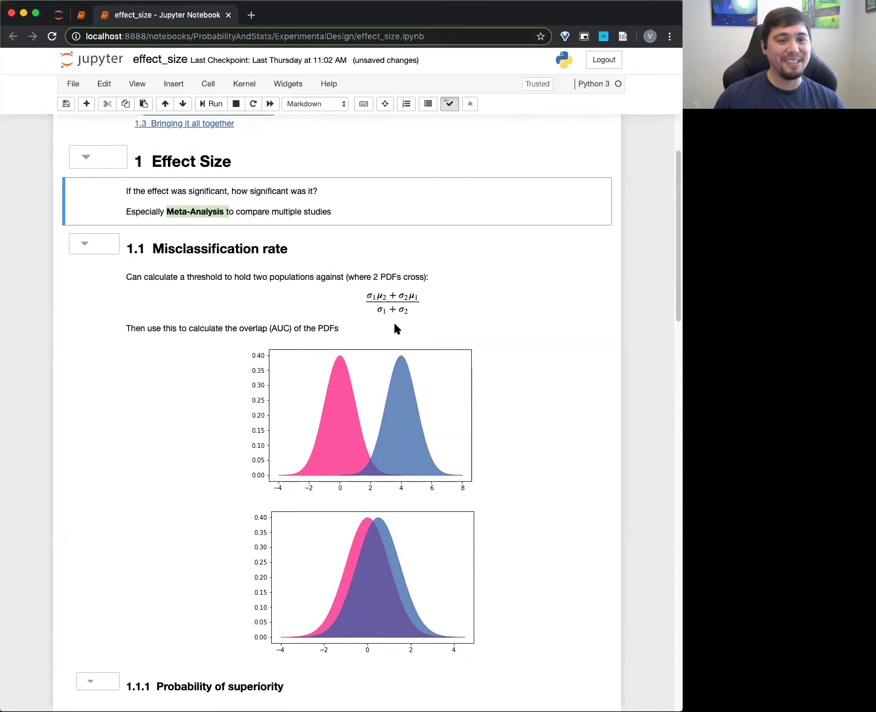
{"action": "scroll", "coordinate": [411, 313], "scroll_direction": "down", "scroll_amount": 3}
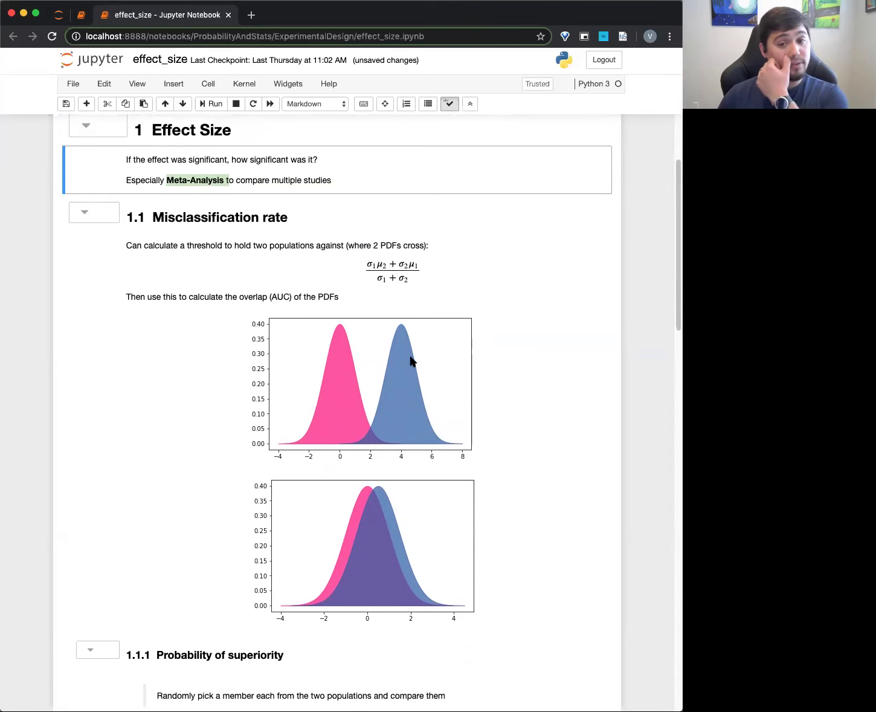
{"action": "scroll", "coordinate": [410, 361], "scroll_direction": "down", "scroll_amount": 1}
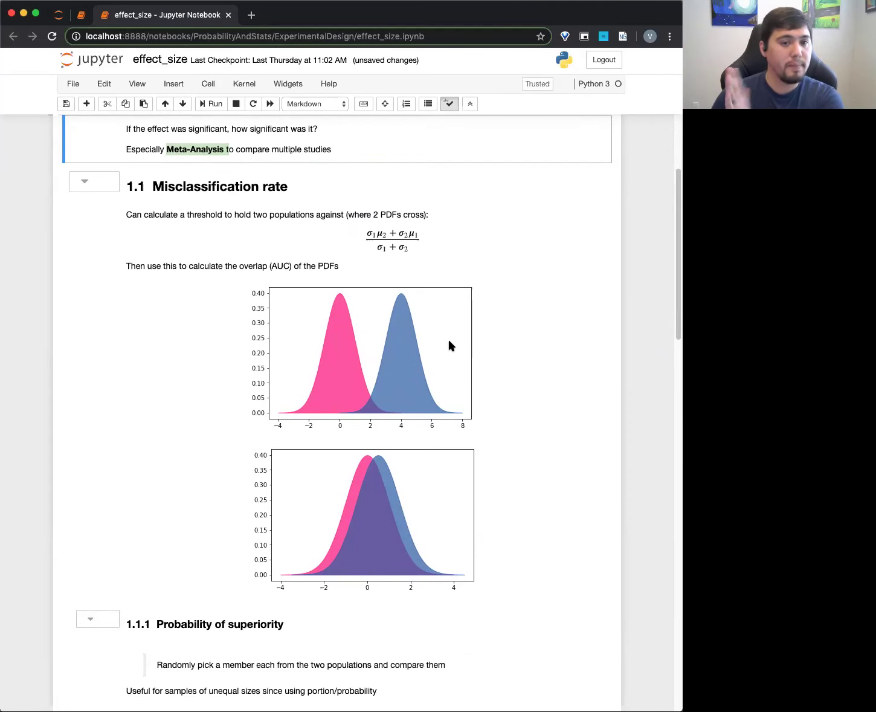
- Scroll past the overlap plots to Cohen's d and Rule of Thumb, selecting the Probability of superiority text
{"action": "scroll", "coordinate": [439, 358], "scroll_direction": "down", "scroll_amount": 1}
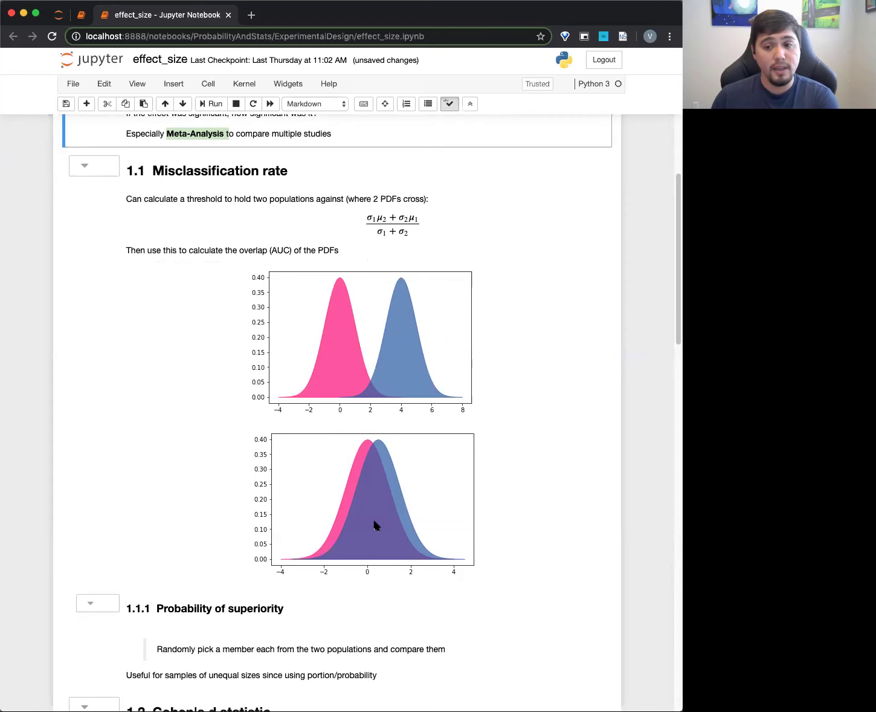
{"action": "scroll", "coordinate": [374, 526], "scroll_direction": "down", "scroll_amount": 1}
{"action": "scroll", "coordinate": [375, 526], "scroll_direction": "down", "scroll_amount": 3}
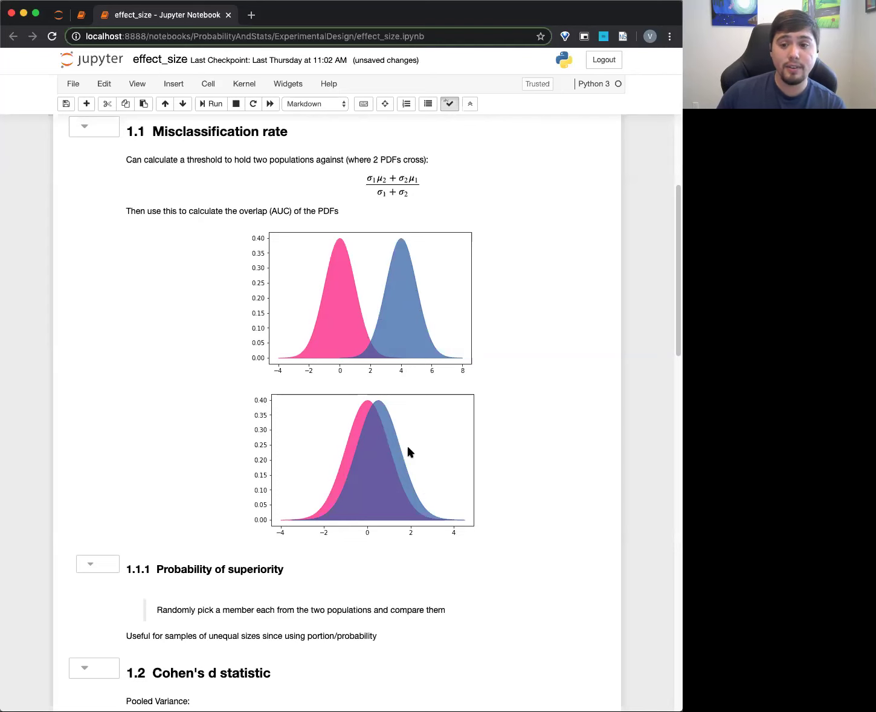
{"action": "scroll", "coordinate": [408, 453], "scroll_direction": "down", "scroll_amount": 1}
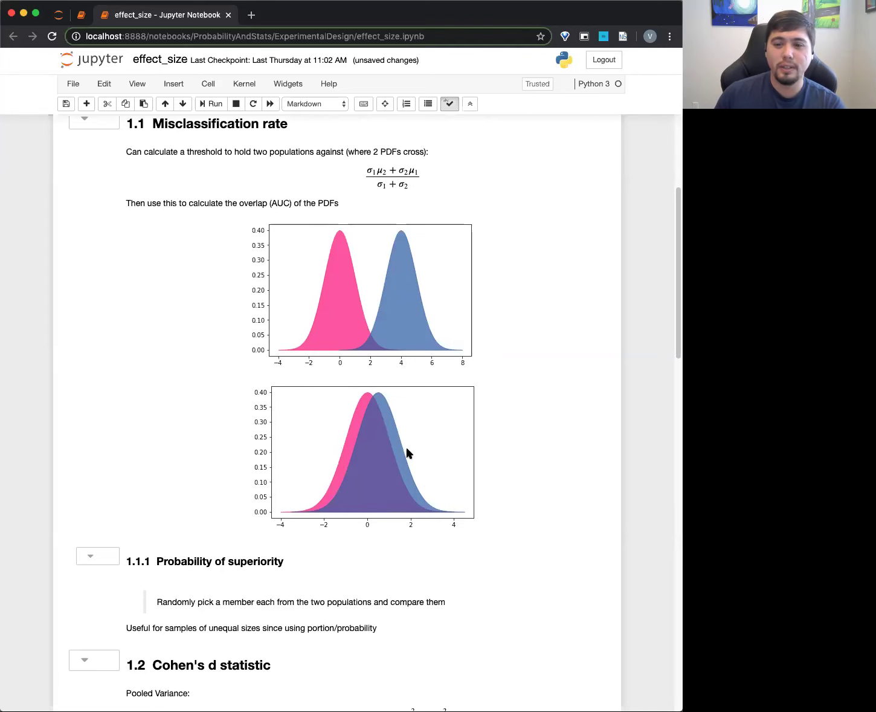
{"action": "scroll", "coordinate": [404, 452], "scroll_direction": "up", "scroll_amount": 1}
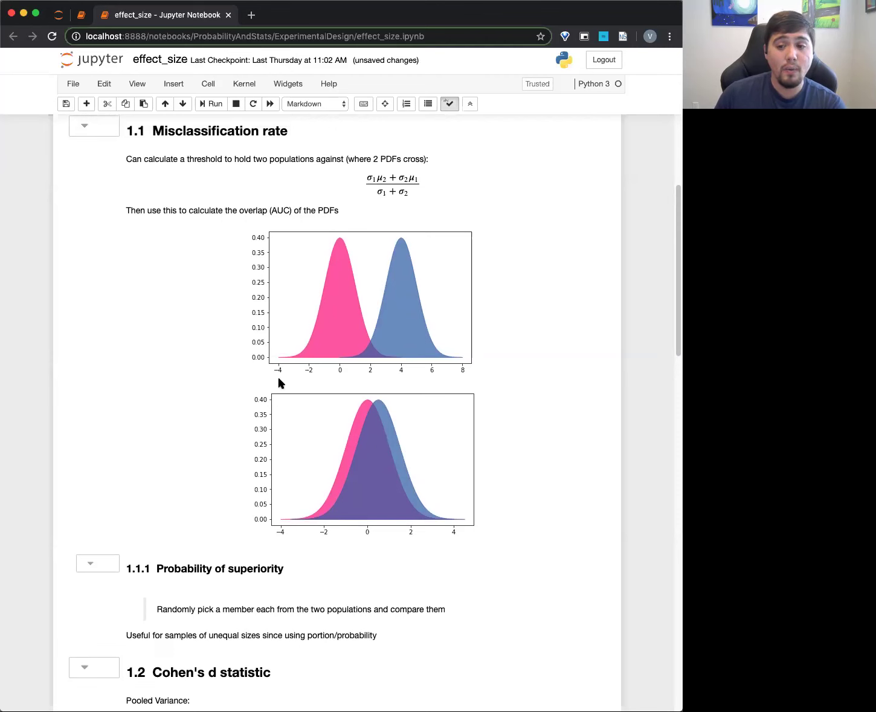
{"action": "scroll", "coordinate": [388, 534], "scroll_direction": "down", "scroll_amount": 2}
{"action": "scroll", "coordinate": [387, 535], "scroll_direction": "down", "scroll_amount": 4}
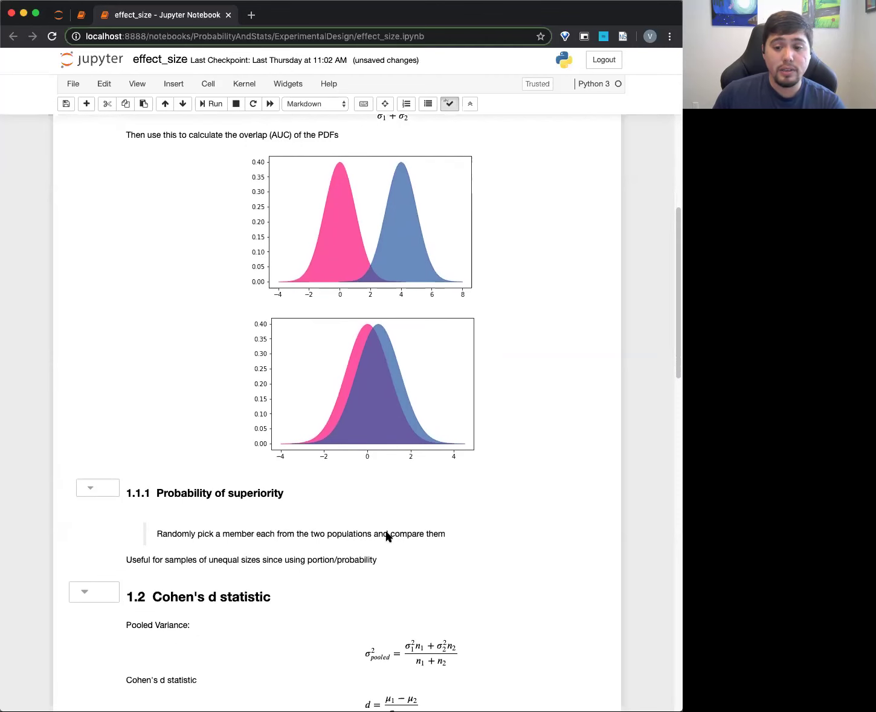
{"action": "scroll", "coordinate": [203, 522], "scroll_direction": "down", "scroll_amount": 3}
{"action": "left_click_drag", "start_coordinate": [165, 505], "coordinate": [396, 522]}
{"action": "scroll", "coordinate": [288, 530], "scroll_direction": "down", "scroll_amount": 4}
{"action": "scroll", "coordinate": [199, 368], "scroll_direction": "down", "scroll_amount": 2}
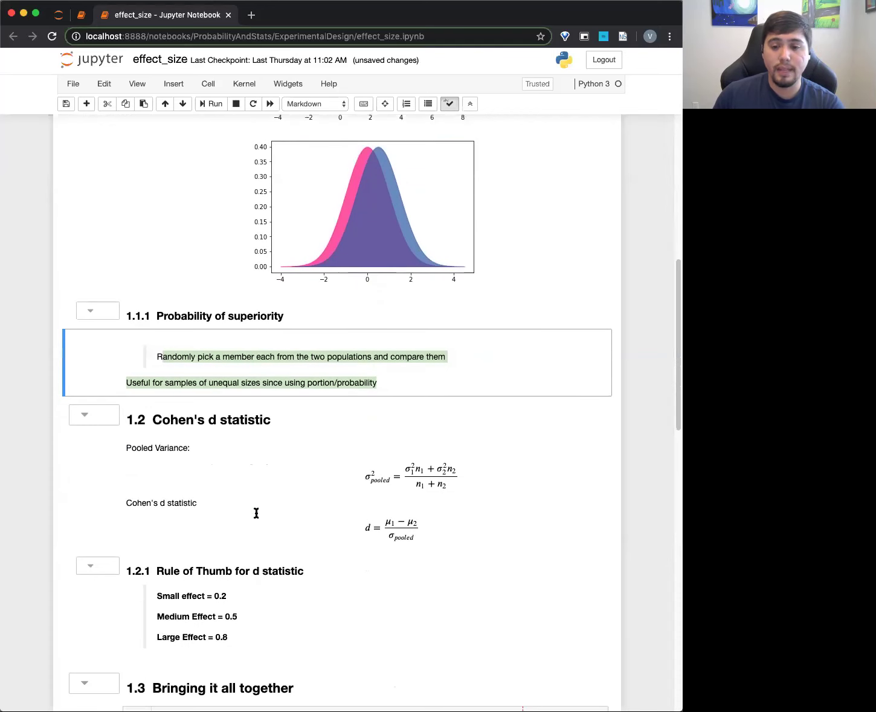
{"action": "left_click", "coordinate": [254, 379]}
{"action": "scroll", "coordinate": [239, 410], "scroll_direction": "down", "scroll_amount": 6}
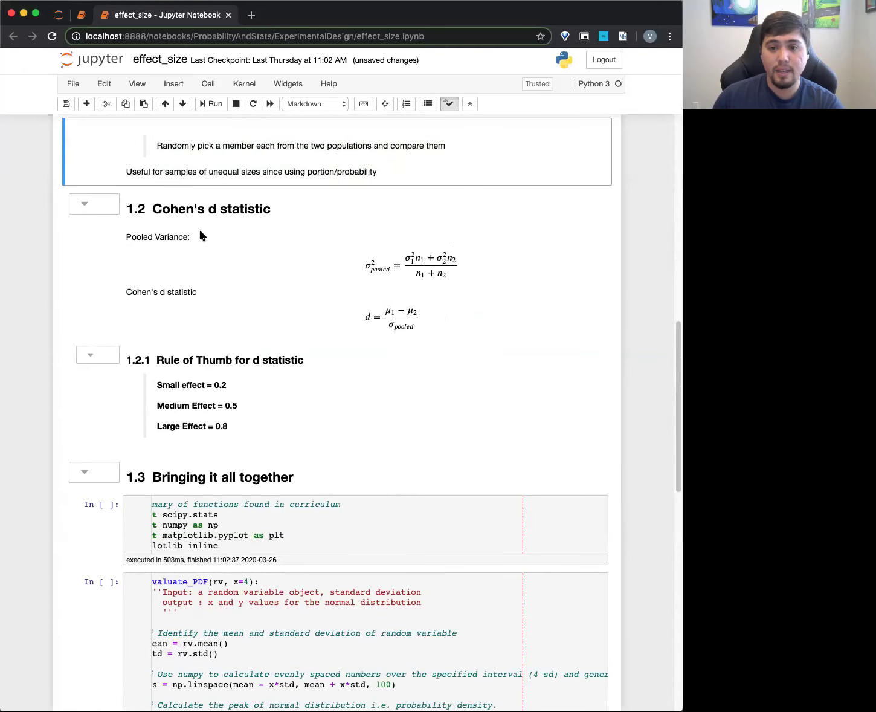
{"action": "left_click", "coordinate": [201, 234]}
{"action": "left_click_drag", "start_coordinate": [162, 209], "coordinate": [271, 210]}
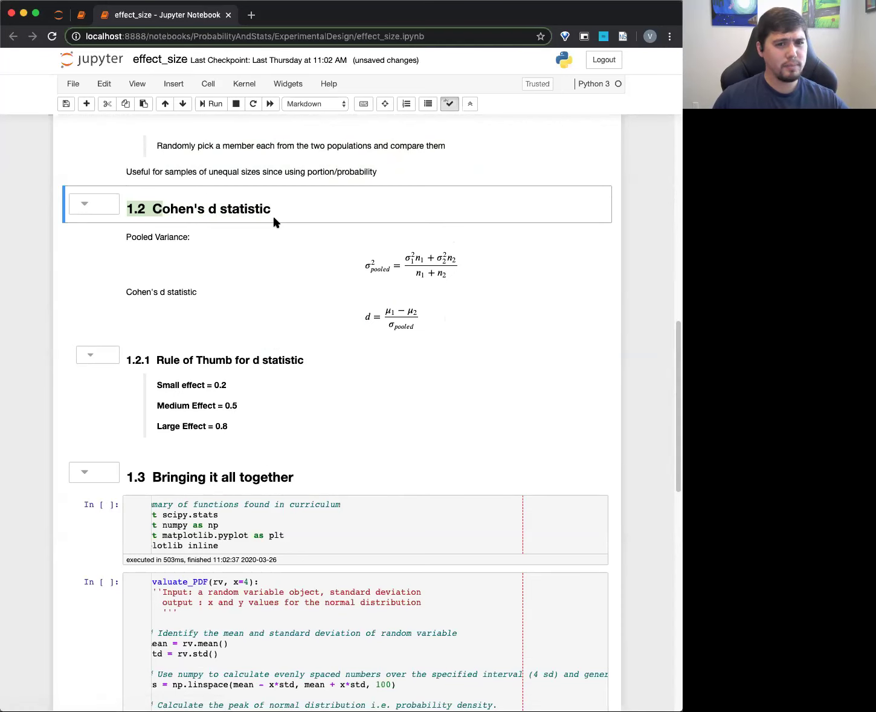
{"action": "left_click", "coordinate": [173, 221]}
{"action": "left_click_drag", "start_coordinate": [152, 210], "coordinate": [171, 220]}
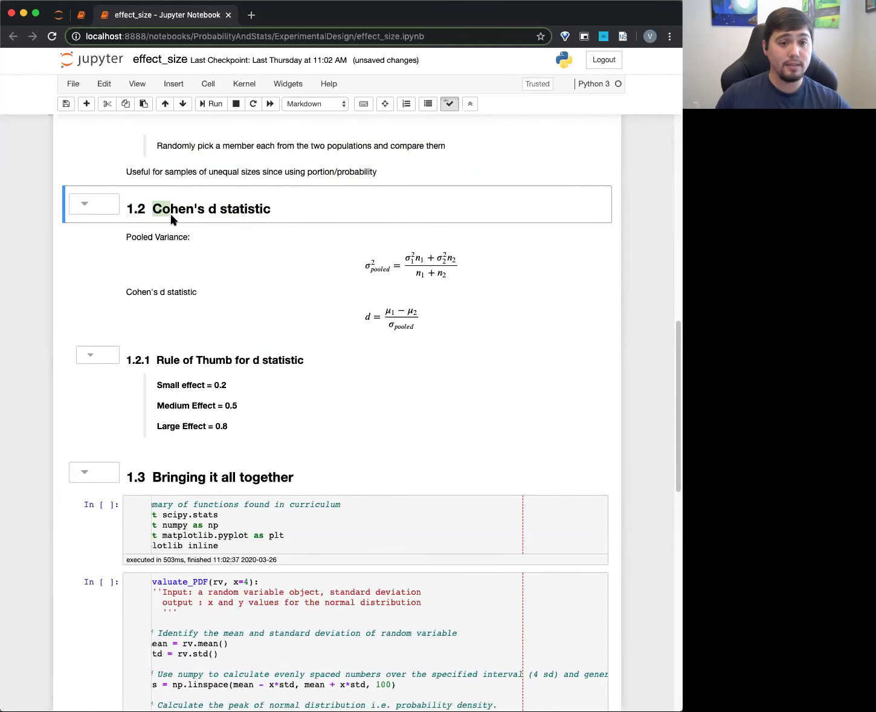
{"action": "left_click_drag", "start_coordinate": [172, 221], "coordinate": [256, 218]}
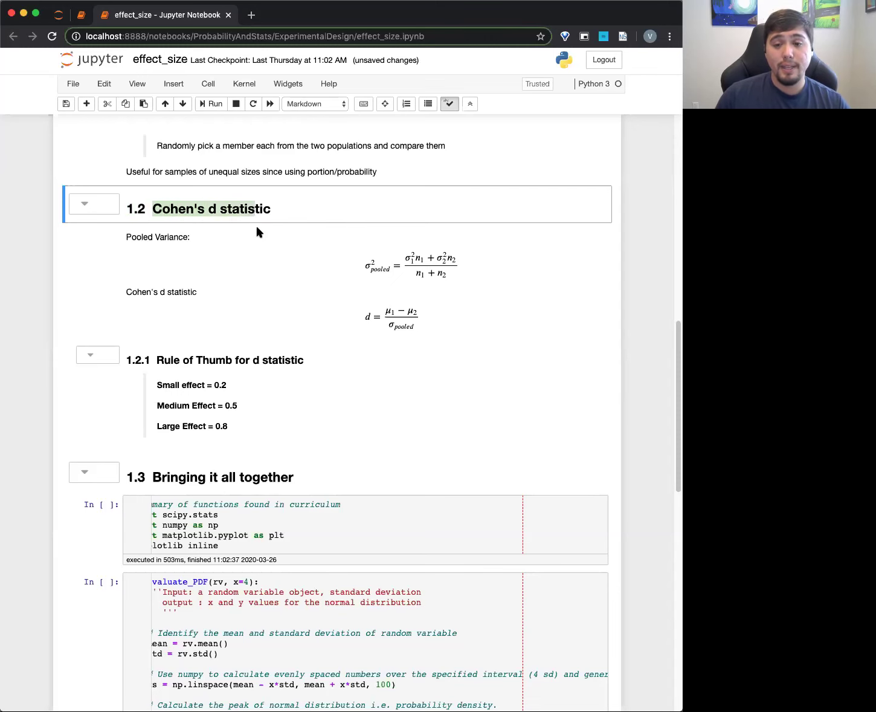
{"action": "scroll", "coordinate": [262, 247], "scroll_direction": "down", "scroll_amount": 1}
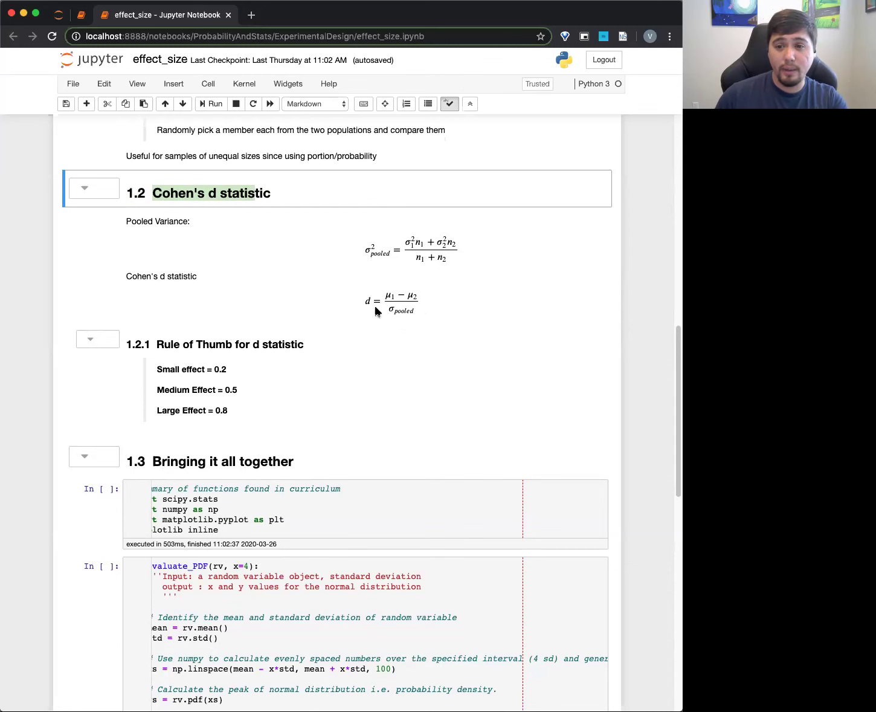
{"action": "scroll", "coordinate": [384, 284], "scroll_direction": "up", "scroll_amount": 1}
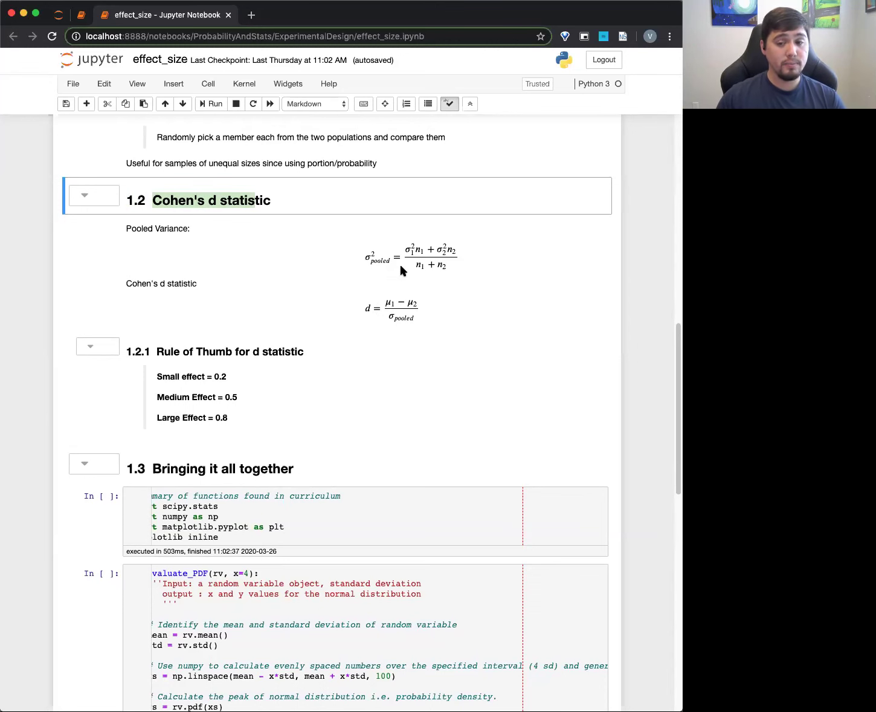
{"action": "left_click", "coordinate": [377, 259]}
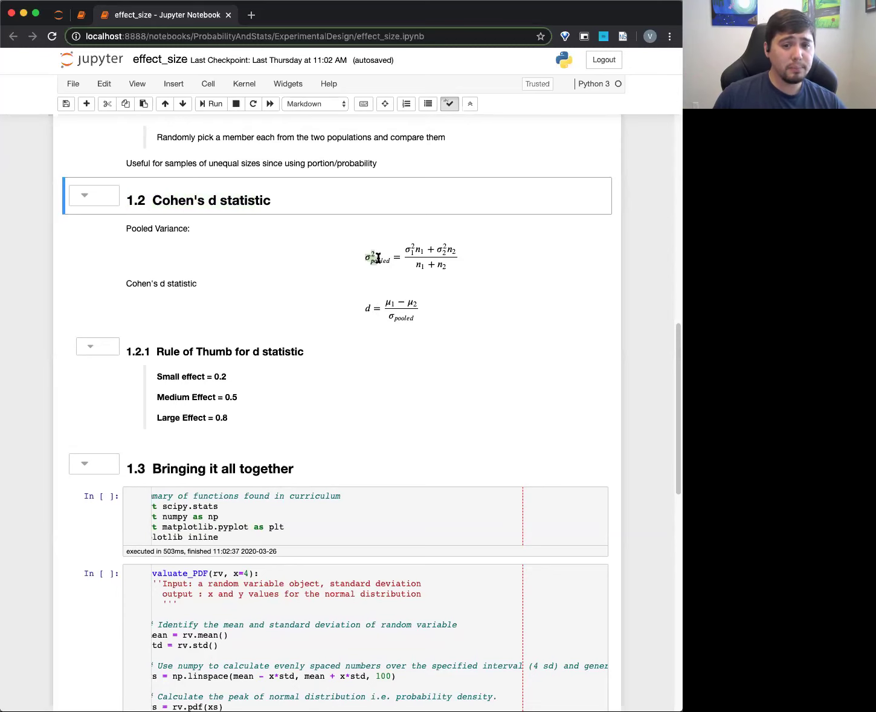
{"action": "left_click", "coordinate": [377, 258]}
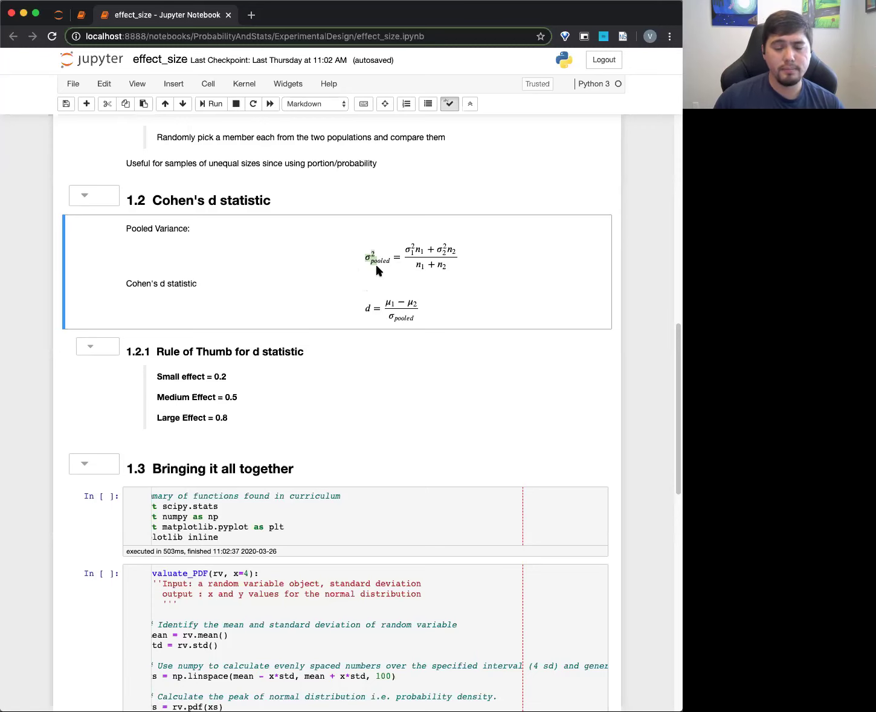
{"action": "scroll", "coordinate": [375, 284], "scroll_direction": "down", "scroll_amount": 2}
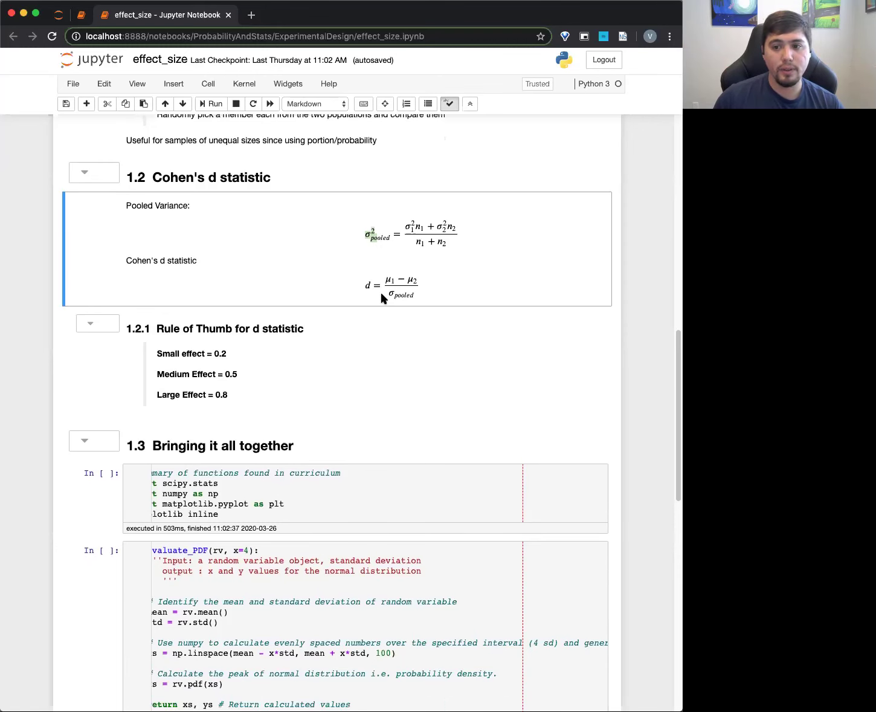
{"action": "mouse_move", "coordinate": [404, 268]}
{"action": "left_mouse_down"}
{"action": "mouse_move", "coordinate": [424, 260]}
{"action": "mouse_move", "coordinate": [421, 267]}
{"action": "left_mouse_up"}
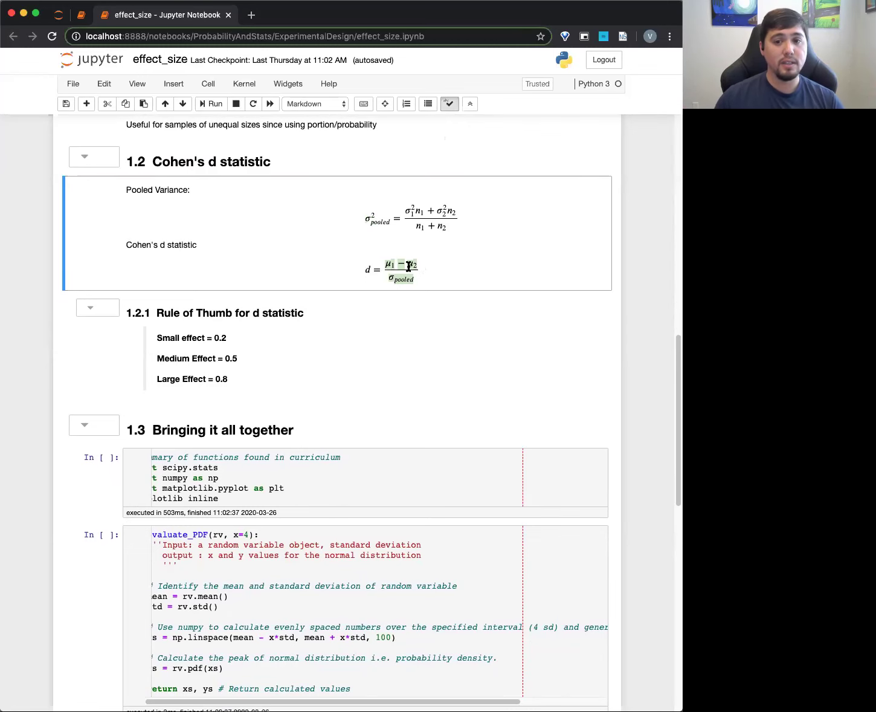
{"action": "left_click", "coordinate": [249, 161]}
{"action": "scroll", "coordinate": [260, 166], "scroll_direction": "down", "scroll_amount": 1}
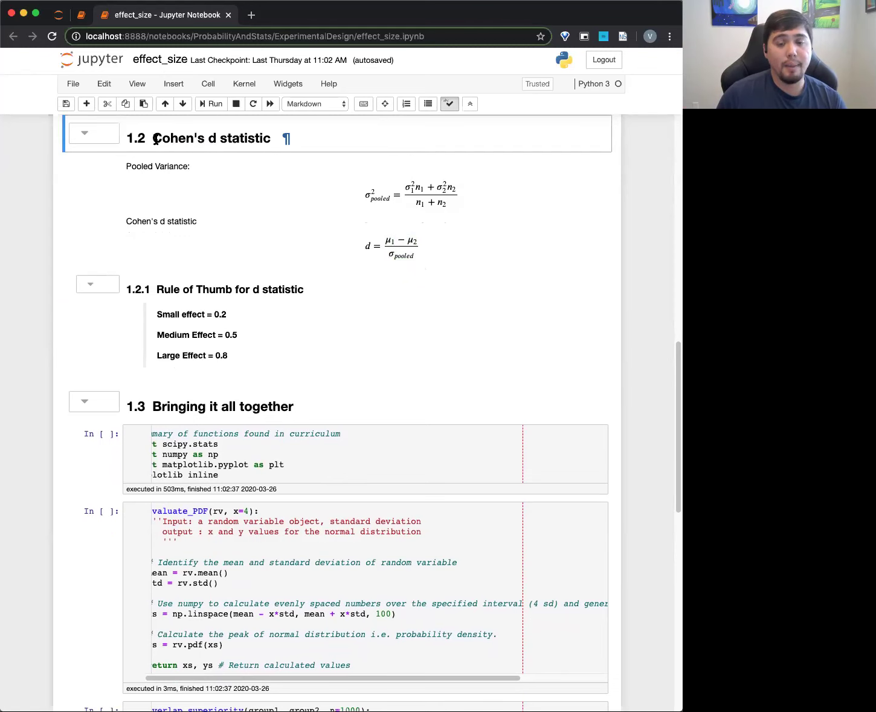
{"action": "scroll", "coordinate": [218, 303], "scroll_direction": "down", "scroll_amount": 2}
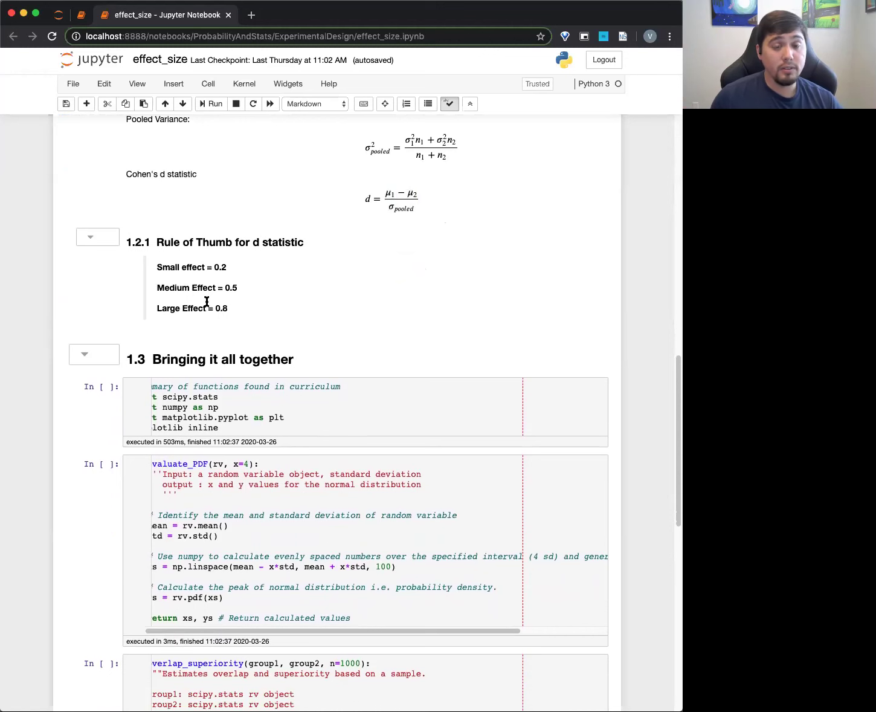
{"action": "mouse_move", "coordinate": [156, 266]}
{"action": "left_mouse_down"}
{"action": "mouse_move", "coordinate": [234, 274]}
{"action": "mouse_move", "coordinate": [159, 286]}
{"action": "left_mouse_up"}
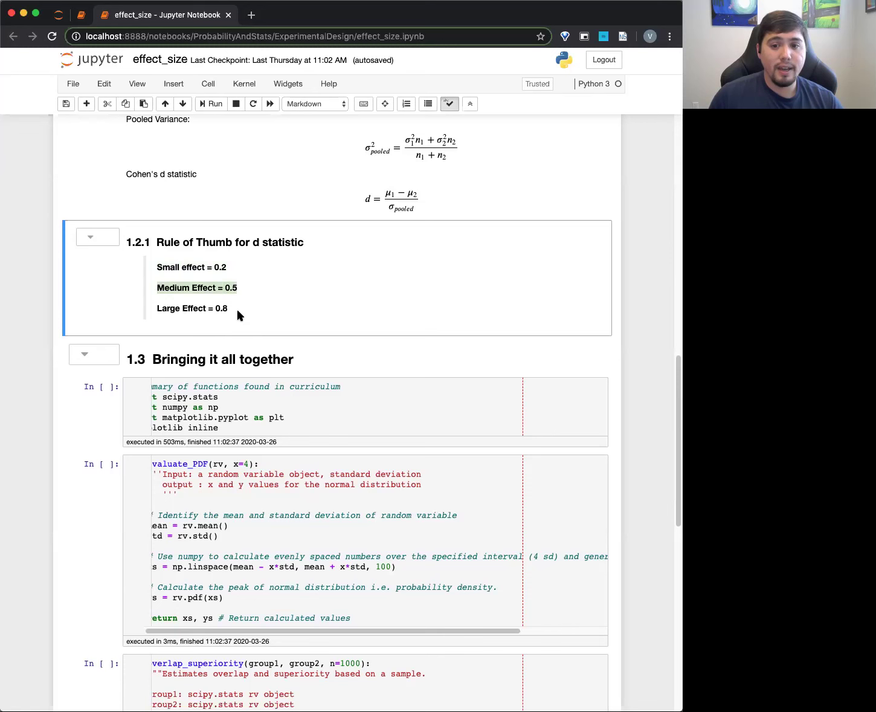
{"action": "left_click_drag", "start_coordinate": [239, 314], "coordinate": [158, 310]}
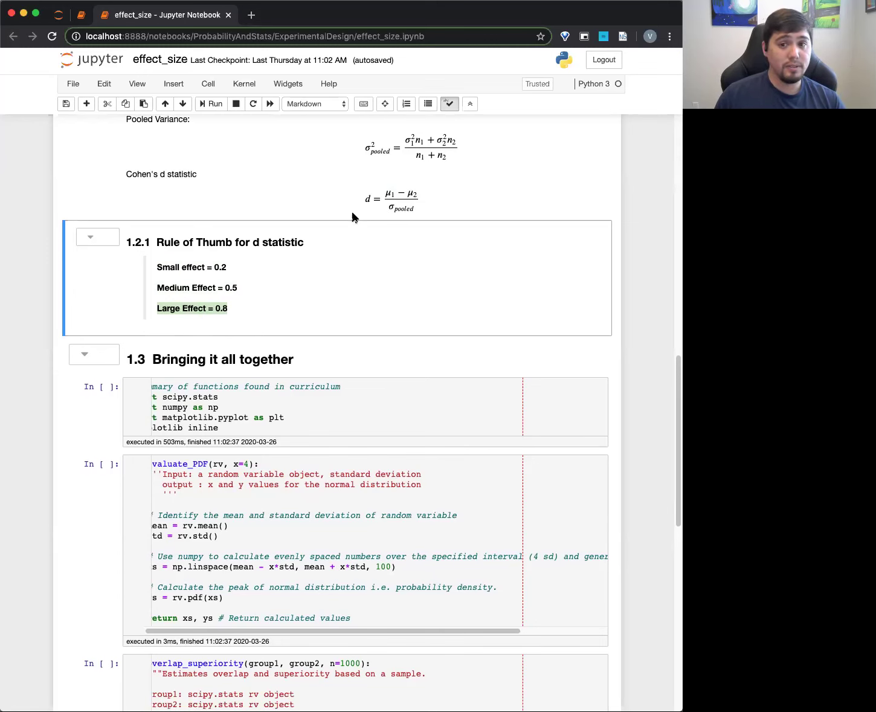
{"action": "left_click_drag", "start_coordinate": [387, 192], "coordinate": [416, 193]}
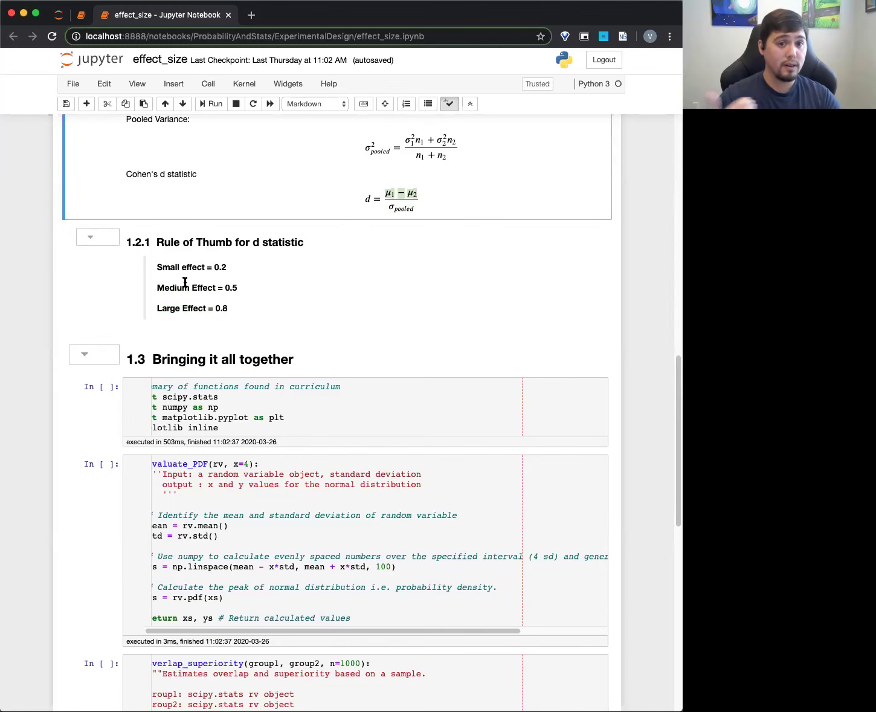
{"action": "scroll", "coordinate": [185, 282], "scroll_direction": "up", "scroll_amount": 10}
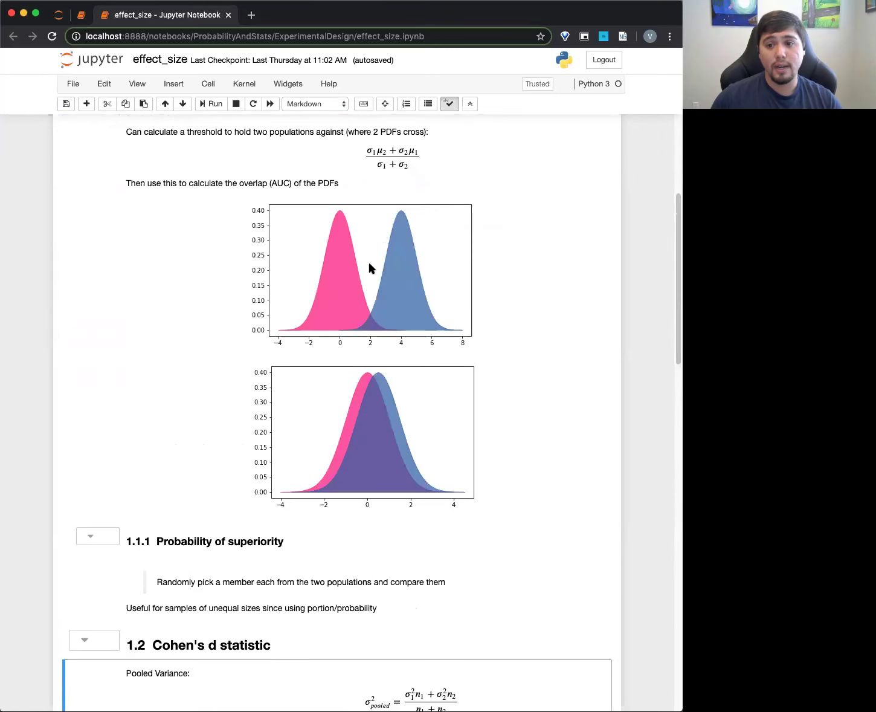
{"action": "scroll", "coordinate": [388, 411], "scroll_direction": "down", "scroll_amount": 12}
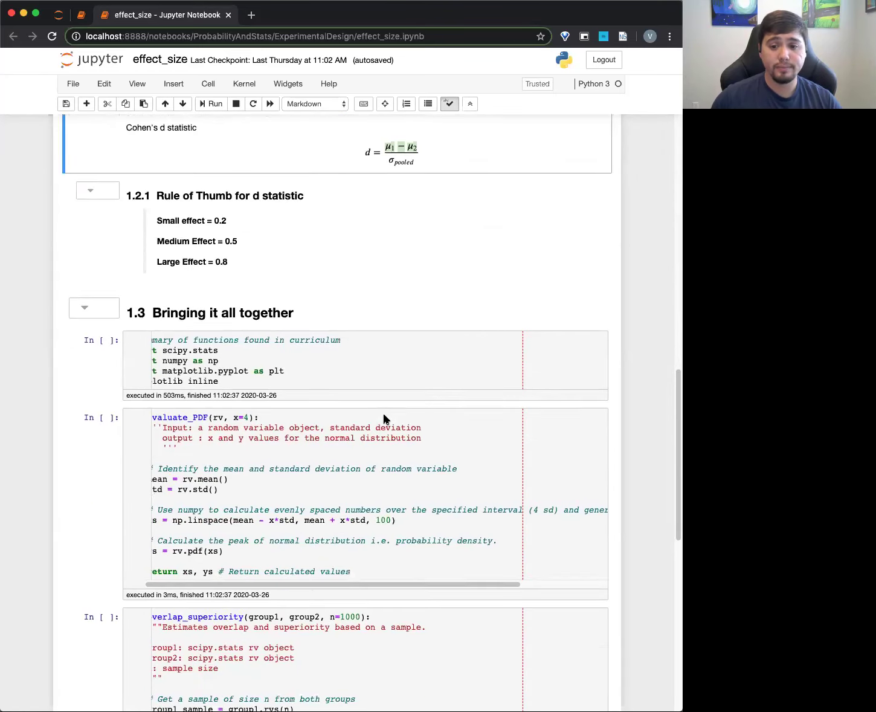
- Run the section 1.3 imports cell and the evaluate_PDF function cell
{"action": "left_click", "coordinate": [186, 255]}
{"action": "left_click", "coordinate": [286, 239]}
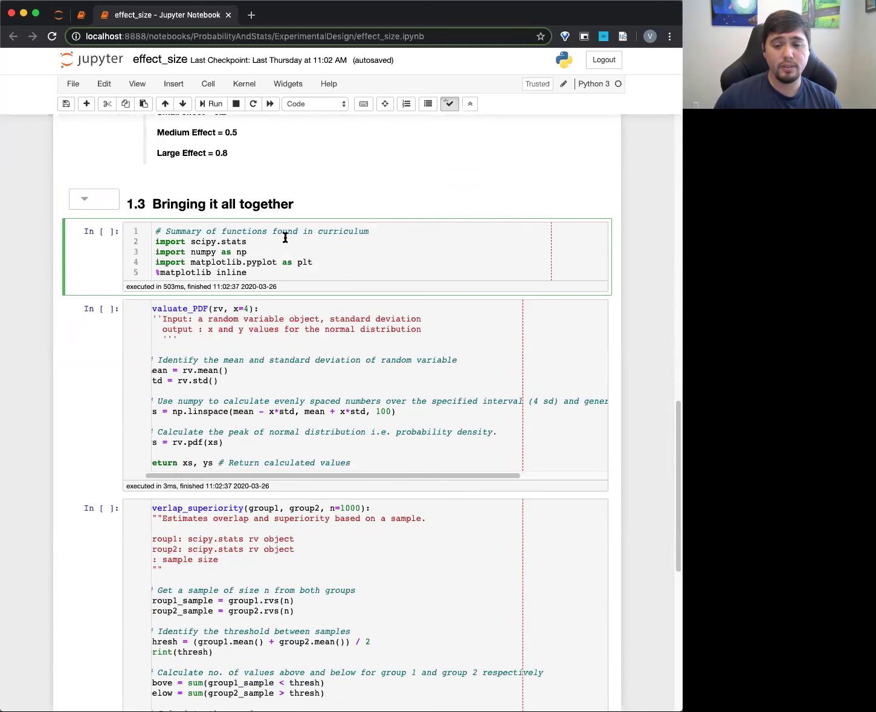
{"action": "key", "text": "shift+Return"}
{"action": "left_click", "coordinate": [229, 379]}
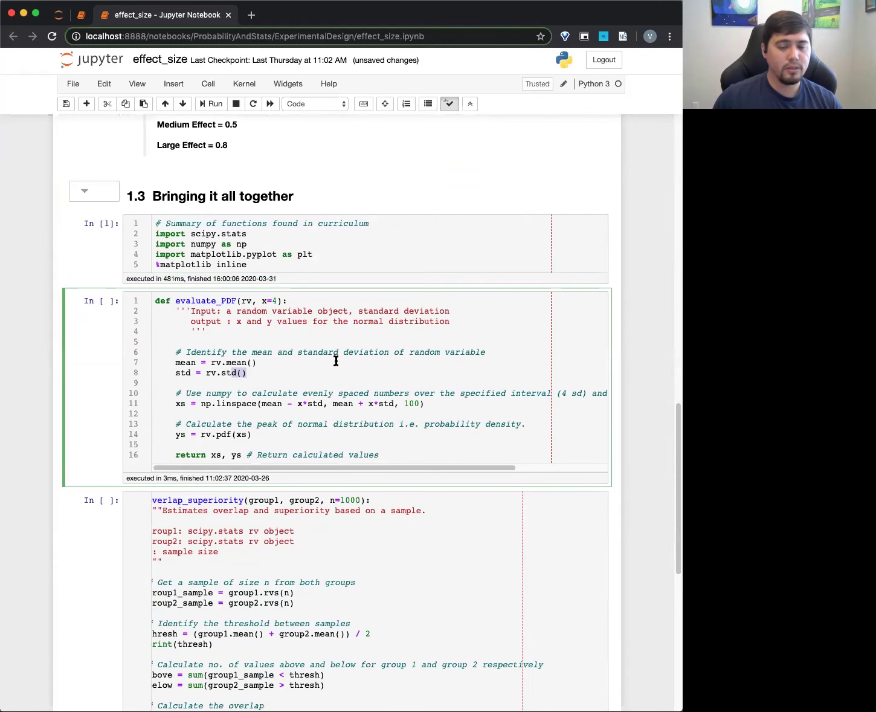
{"action": "scroll", "coordinate": [289, 417], "scroll_direction": "down", "scroll_amount": 2}
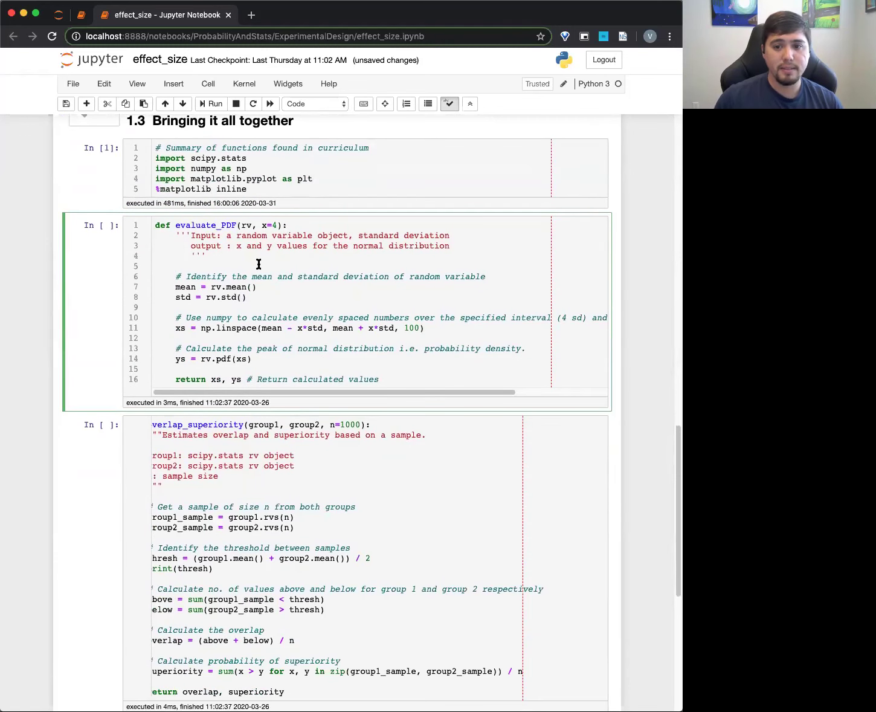
{"action": "right_click", "coordinate": [256, 273]}
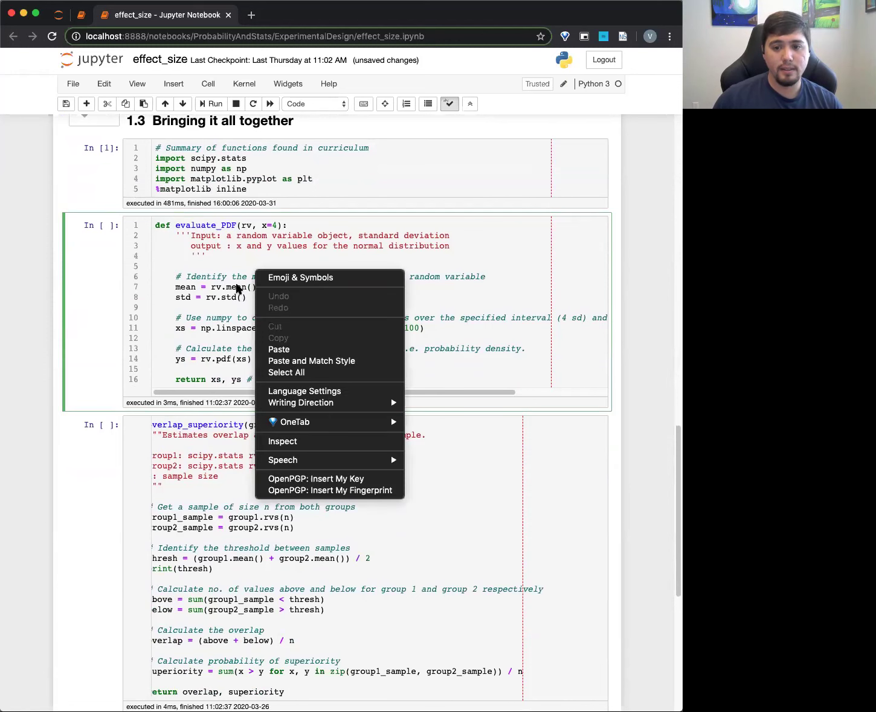
{"action": "left_click", "coordinate": [210, 284]}
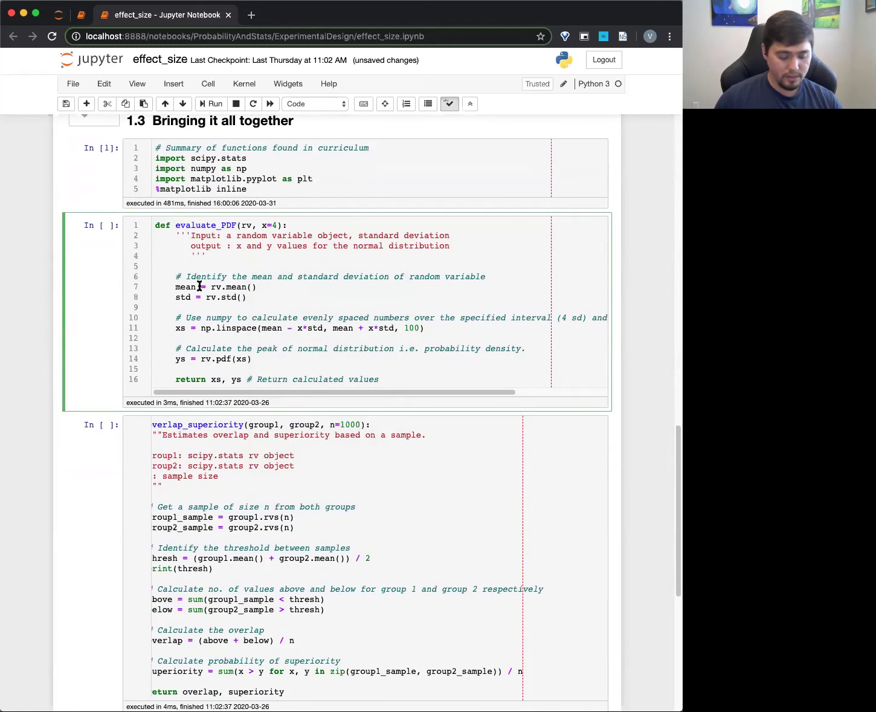
{"action": "key", "text": "shift+Return"}
- Run the overlap_superiority and plot_pdfs function cells
{"action": "scroll", "coordinate": [441, 372], "scroll_direction": "down", "scroll_amount": 6}
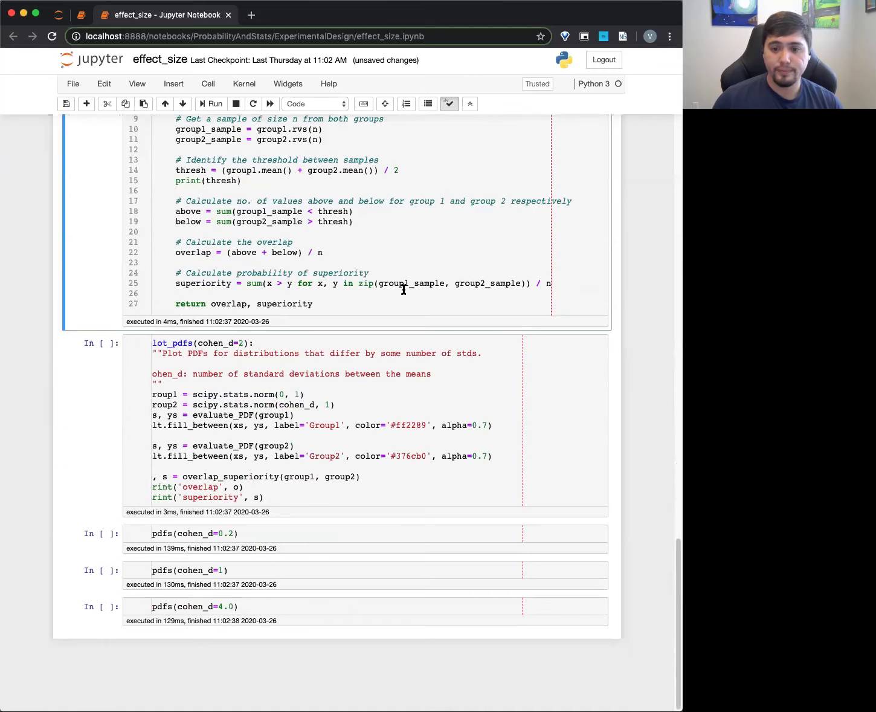
{"action": "left_click", "coordinate": [386, 193]}
{"action": "key", "text": "shift+Return"}
{"action": "left_click", "coordinate": [284, 379]}
{"action": "key", "text": "ctrl+Return"}
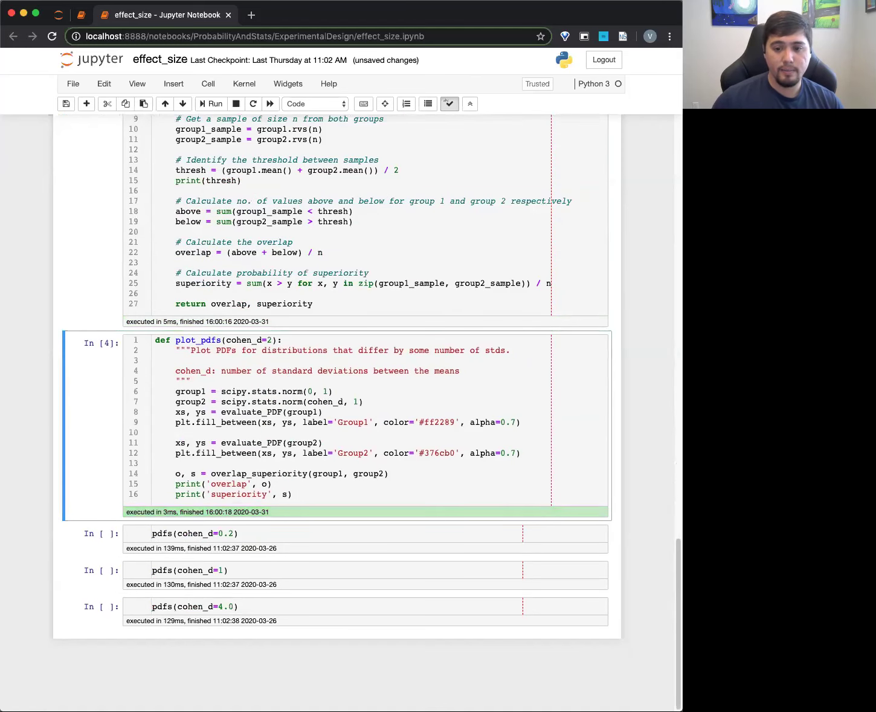
- Run the cohen_d=0.2 plot cell to show its overlap and superiority
{"action": "left_click", "coordinate": [260, 536]}
{"action": "double_click", "coordinate": [168, 533]}
{"action": "left_click", "coordinate": [276, 534]}
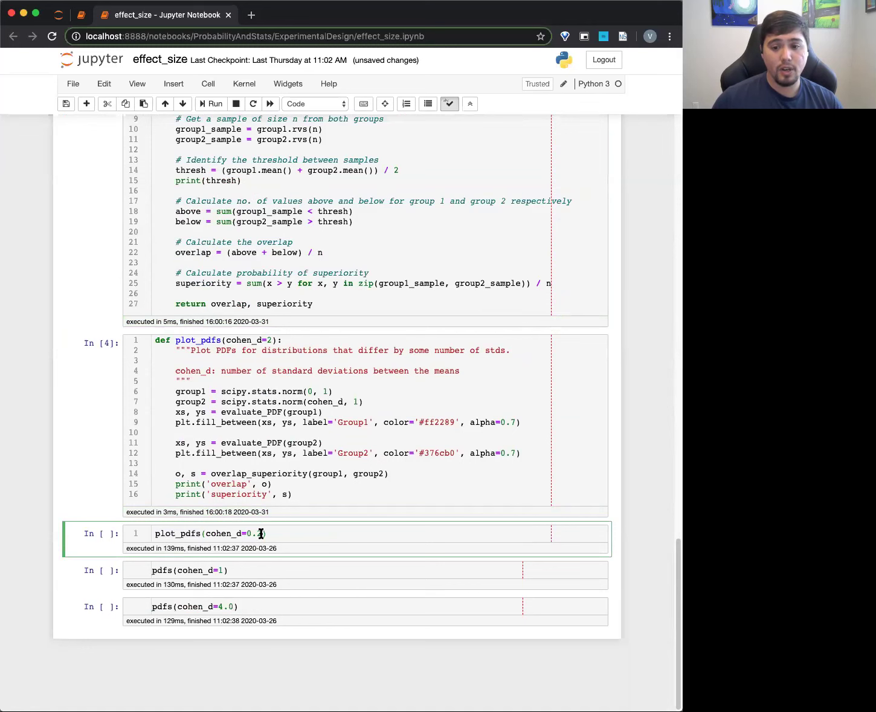
{"action": "key", "text": "ctrl+Return"}
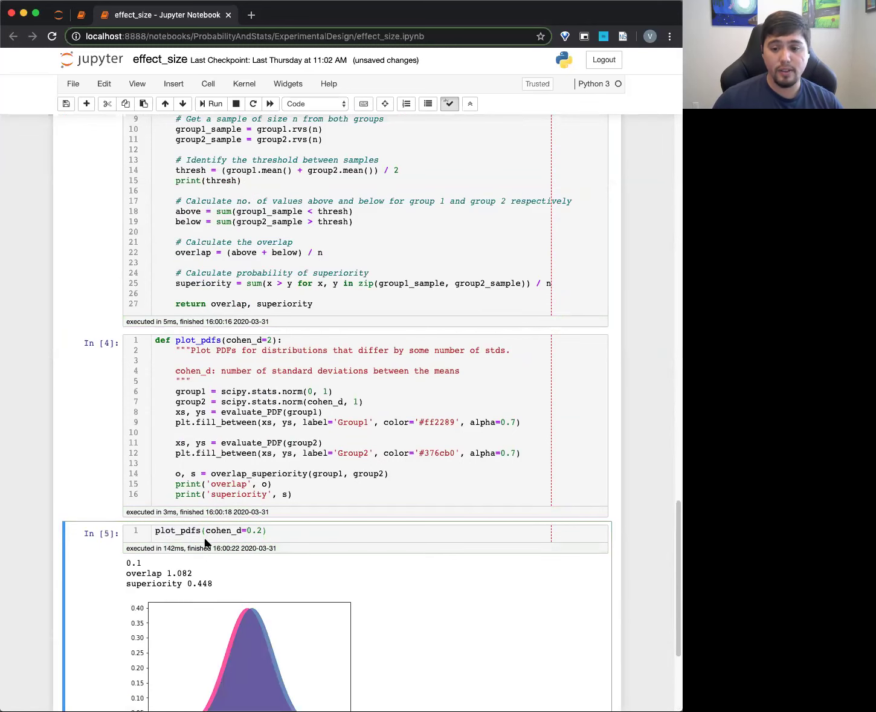
{"action": "scroll", "coordinate": [211, 547], "scroll_direction": "down", "scroll_amount": 3}
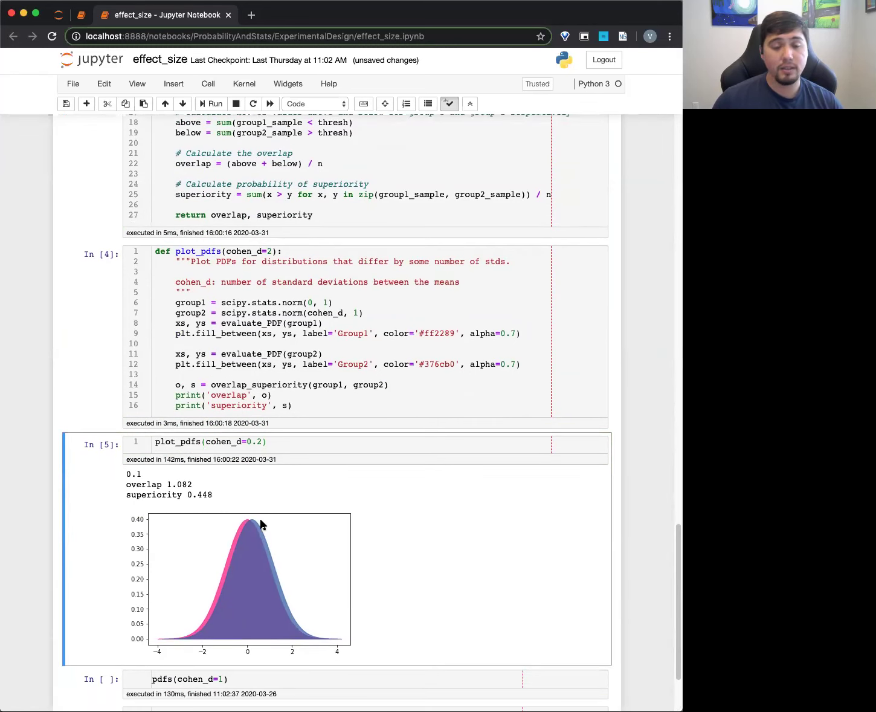
{"action": "scroll", "coordinate": [257, 524], "scroll_direction": "down", "scroll_amount": 5}
- Run the cohen_d=1 and cohen_d=4.0 plot cells
{"action": "left_click", "coordinate": [260, 570]}
{"action": "key", "text": "ctrl+Return"}
{"action": "scroll", "coordinate": [266, 586], "scroll_direction": "down", "scroll_amount": 7}
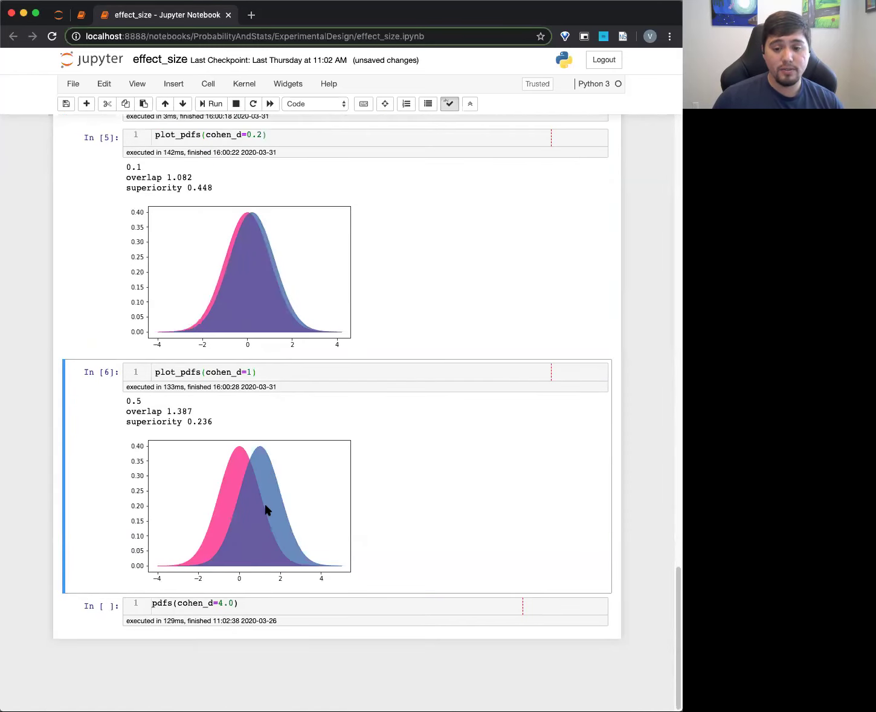
{"action": "left_click", "coordinate": [269, 600]}
{"action": "key", "text": "ctrl+Return"}
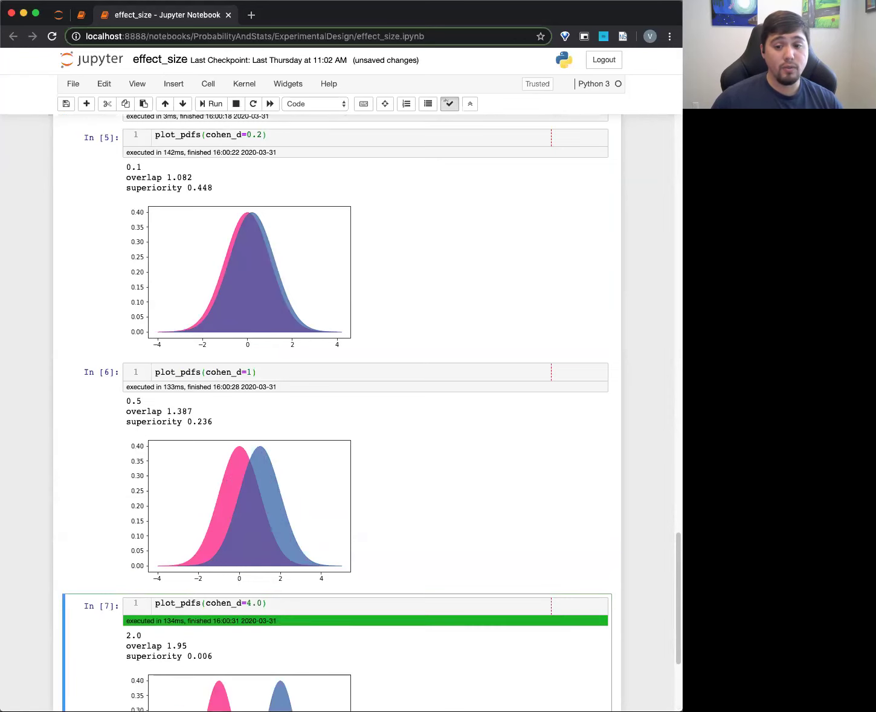
{"action": "scroll", "coordinate": [283, 577], "scroll_direction": "down", "scroll_amount": 7}
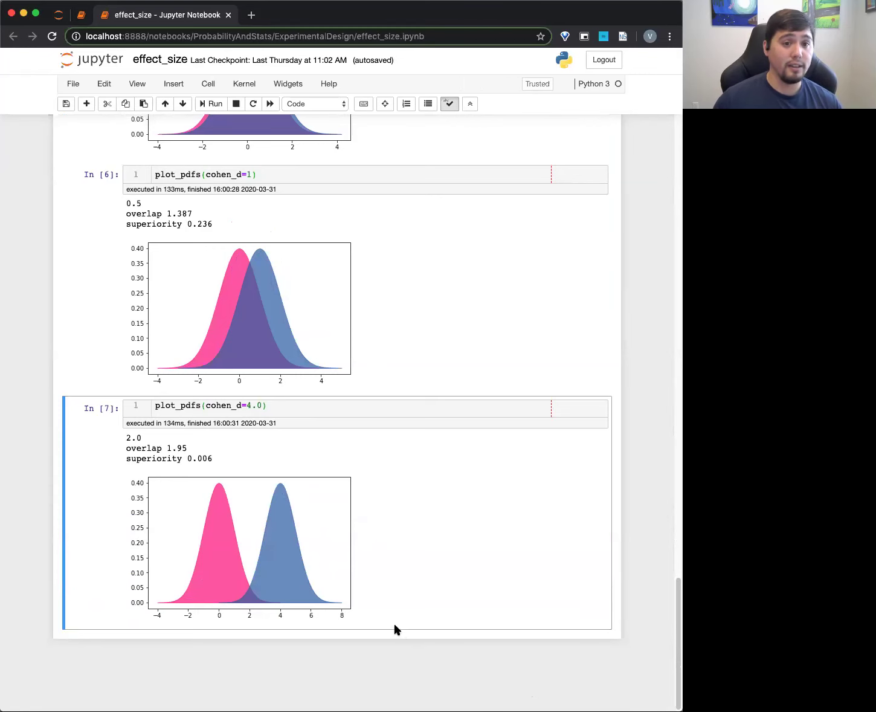
- Change the last cell's cohen_d from 4.0 to 14.0 and rerun it
{"action": "left_click", "coordinate": [252, 405]}
{"action": "type", "text": "1"}
{"action": "key", "text": "ctrl+Return"}
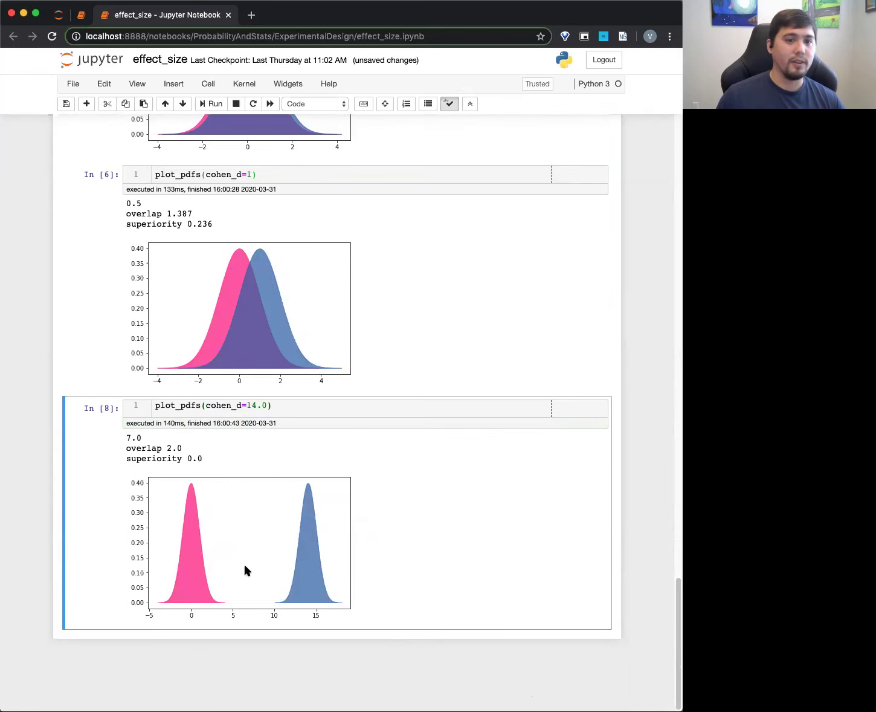
{"action": "scroll", "coordinate": [248, 515], "scroll_direction": "up", "scroll_amount": 1}
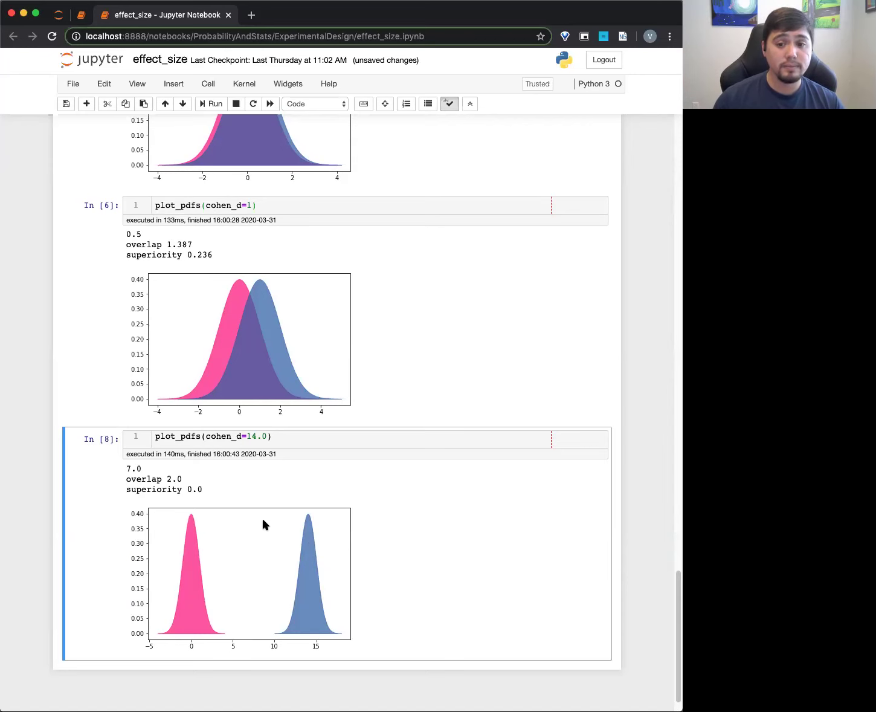
{"action": "scroll", "coordinate": [264, 524], "scroll_direction": "up", "scroll_amount": 1}
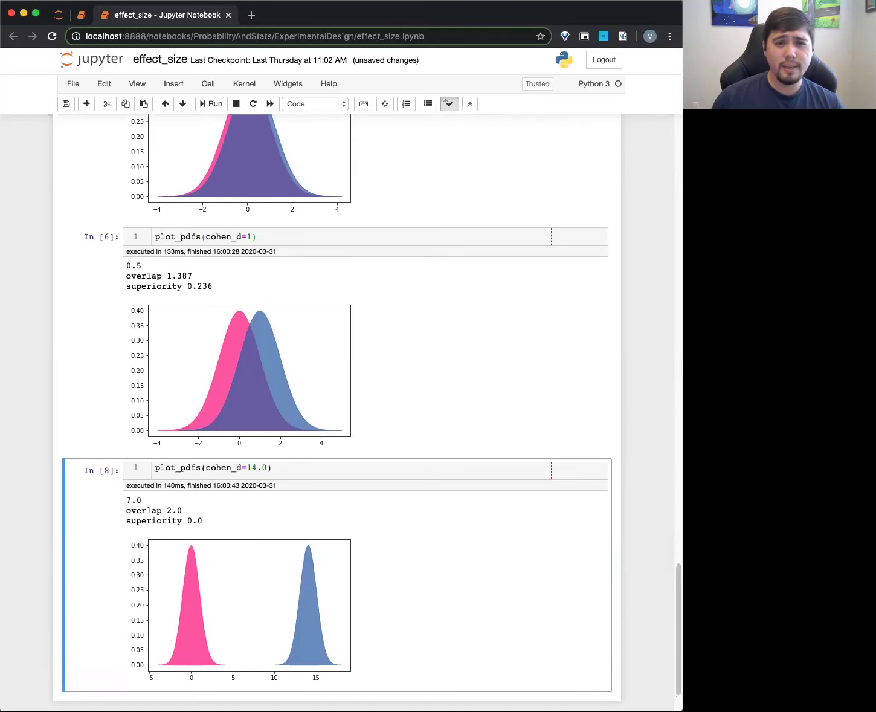
{"action": "scroll", "coordinate": [340, 419], "scroll_direction": "up", "scroll_amount": 1}
{"action": "scroll", "coordinate": [337, 384], "scroll_direction": "up", "scroll_amount": 5}
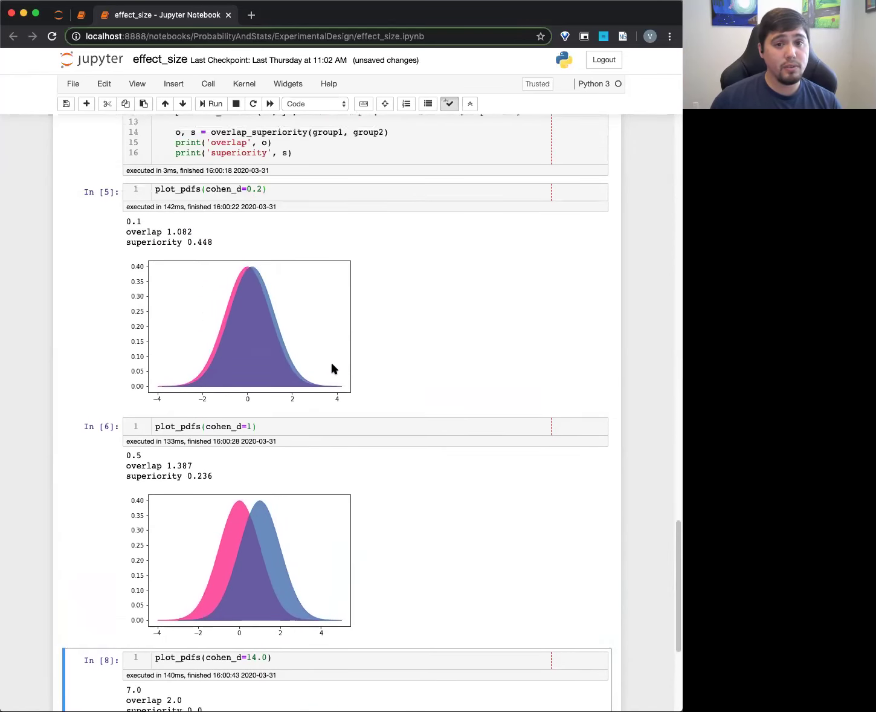
{"action": "scroll", "coordinate": [334, 369], "scroll_direction": "up", "scroll_amount": 1}
{"action": "scroll", "coordinate": [334, 368], "scroll_direction": "up", "scroll_amount": 1}
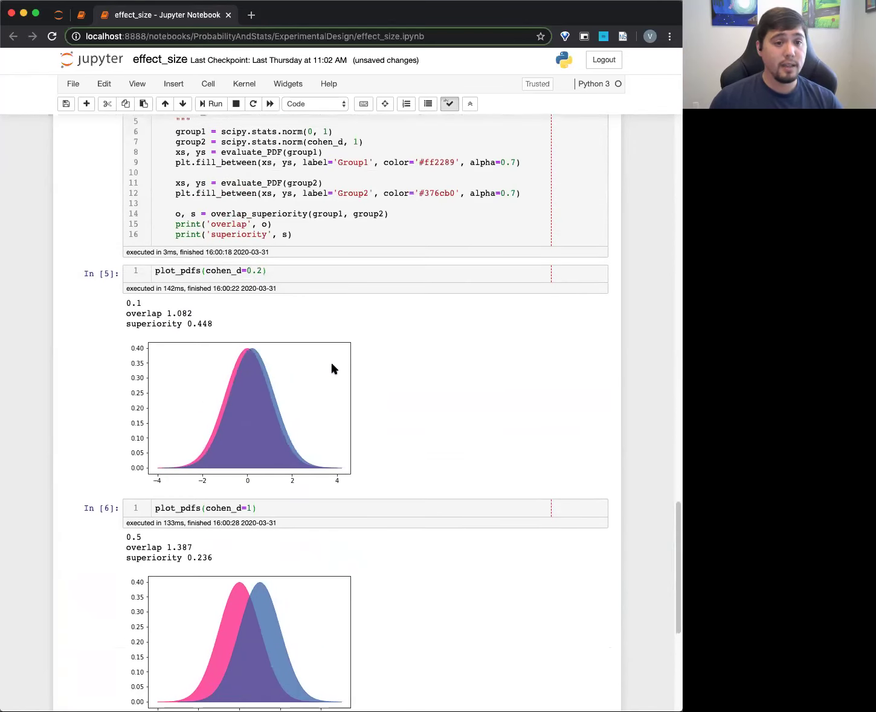
{"action": "scroll", "coordinate": [334, 368], "scroll_direction": "up", "scroll_amount": 7}
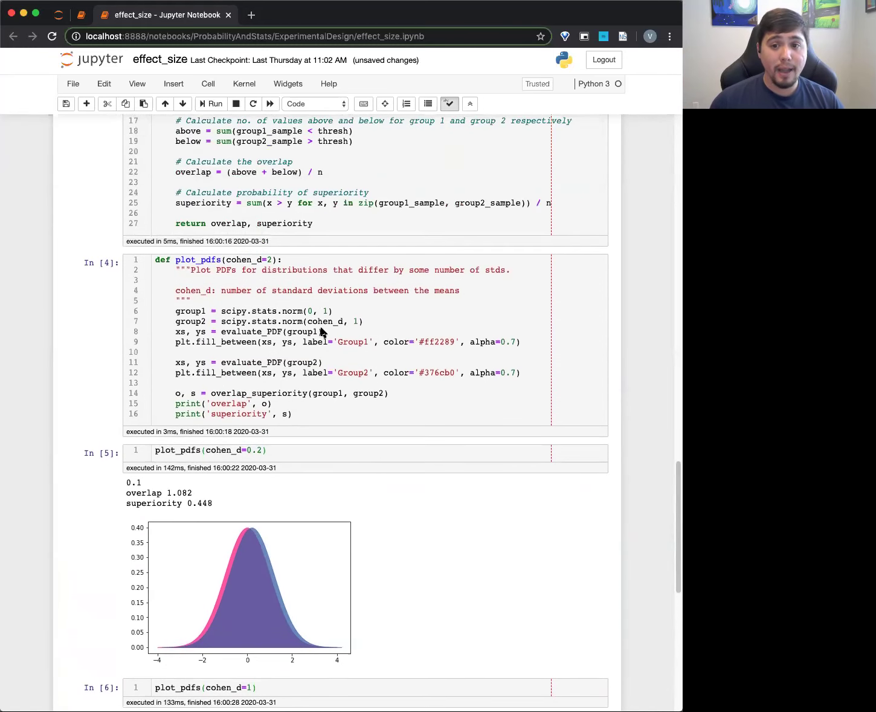
{"action": "scroll", "coordinate": [323, 326], "scroll_direction": "up", "scroll_amount": 6}
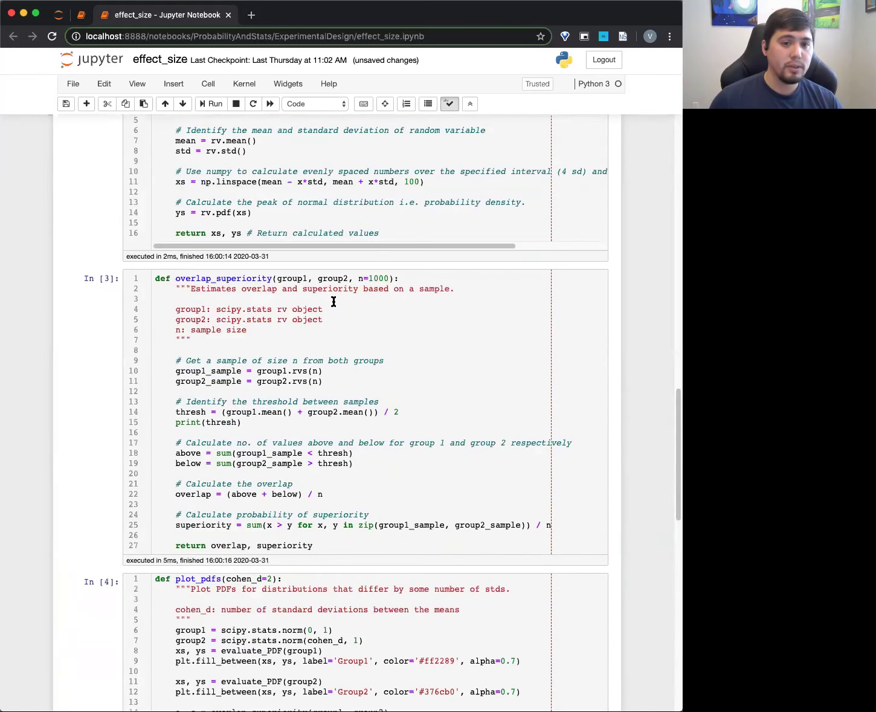
{"action": "scroll", "coordinate": [334, 301], "scroll_direction": "up", "scroll_amount": 2}
{"action": "scroll", "coordinate": [270, 246], "scroll_direction": "down", "scroll_amount": 8}
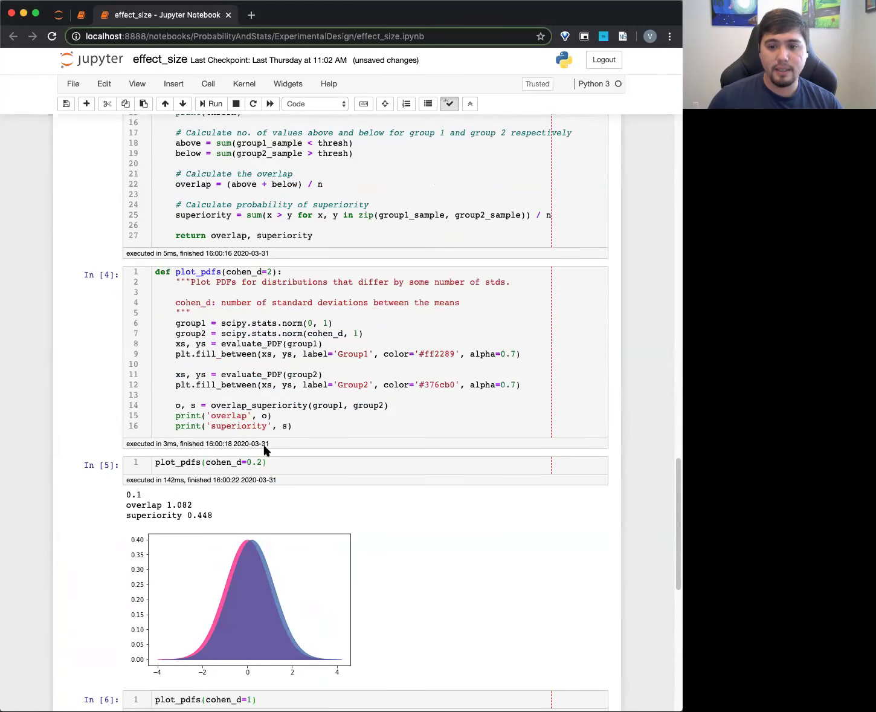
{"action": "left_click", "coordinate": [222, 334]}
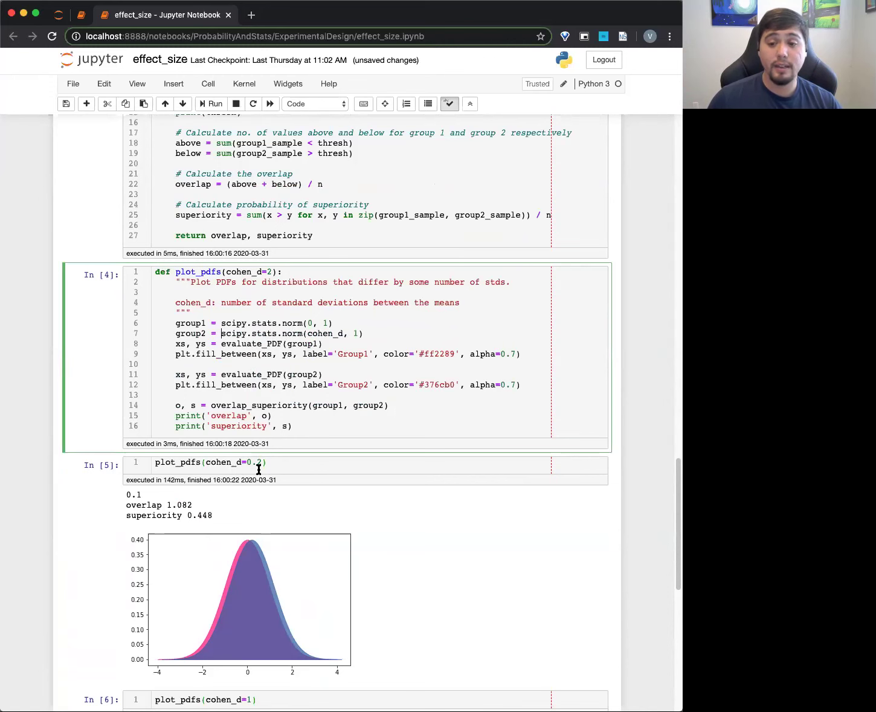
{"action": "scroll", "coordinate": [72, 488], "scroll_direction": "up", "scroll_amount": 4}
{"action": "scroll", "coordinate": [87, 487], "scroll_direction": "up", "scroll_amount": 2}
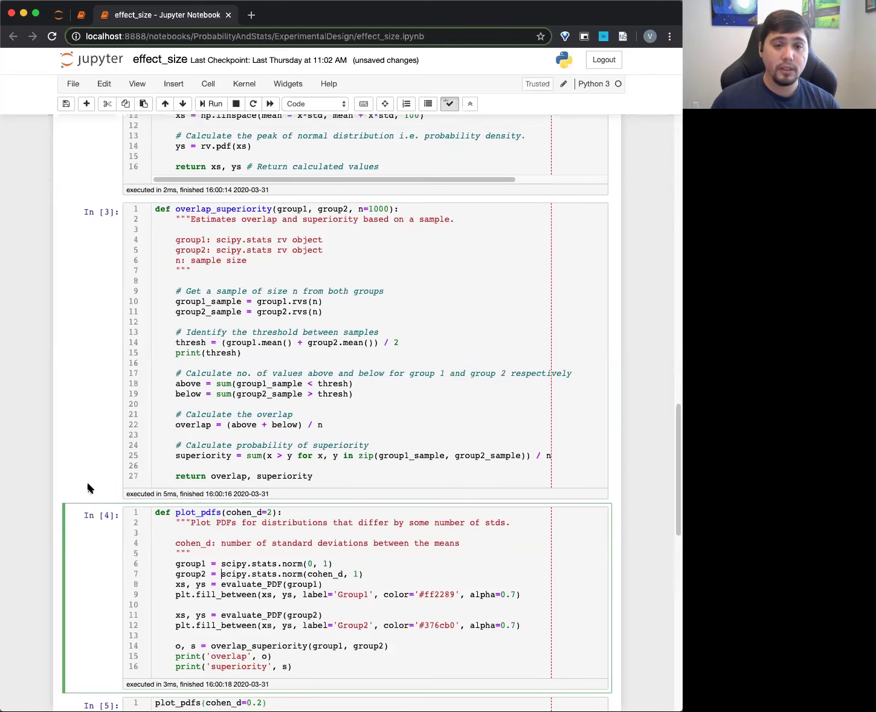
{"action": "scroll", "coordinate": [88, 487], "scroll_direction": "up", "scroll_amount": 20}
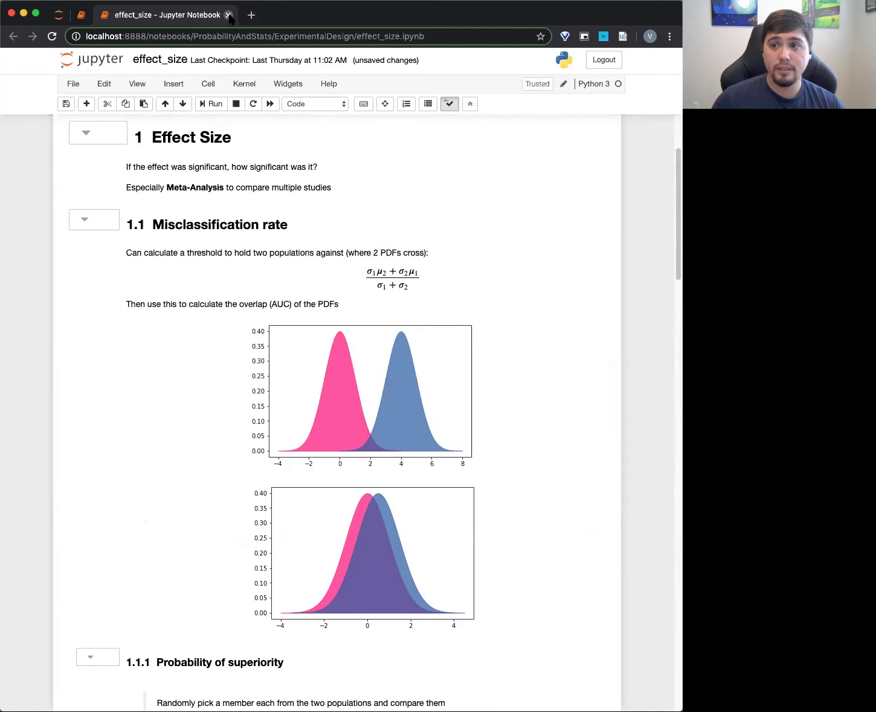
- Close the effect_size notebook and open the Power-linked statistical_power notebook in a new tab
{"action": "left_click", "coordinate": [229, 15]}
{"action": "left_click", "coordinate": [193, 229]}
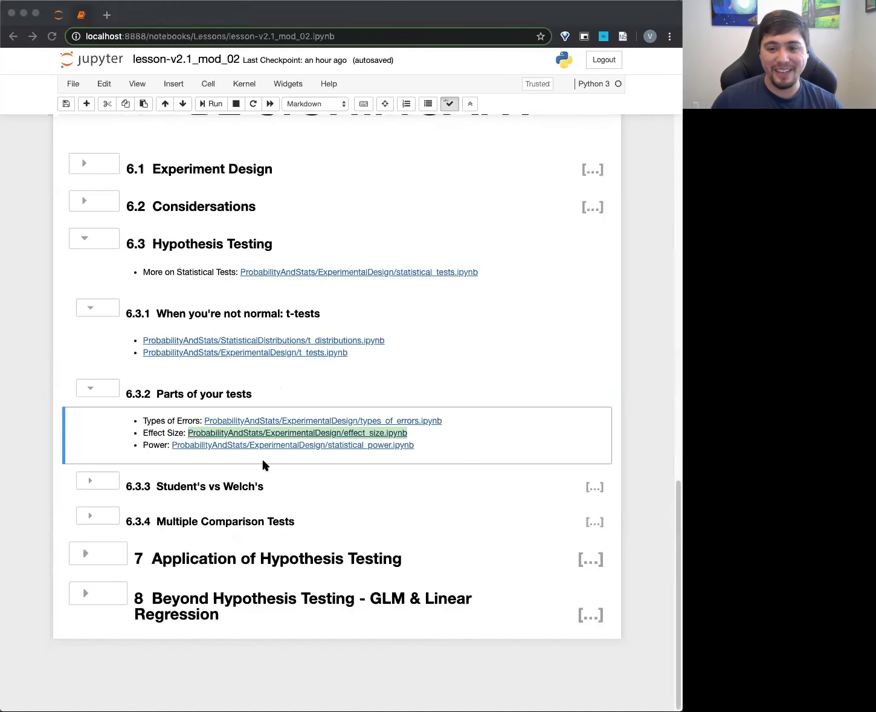
{"action": "right_click", "coordinate": [228, 446]}
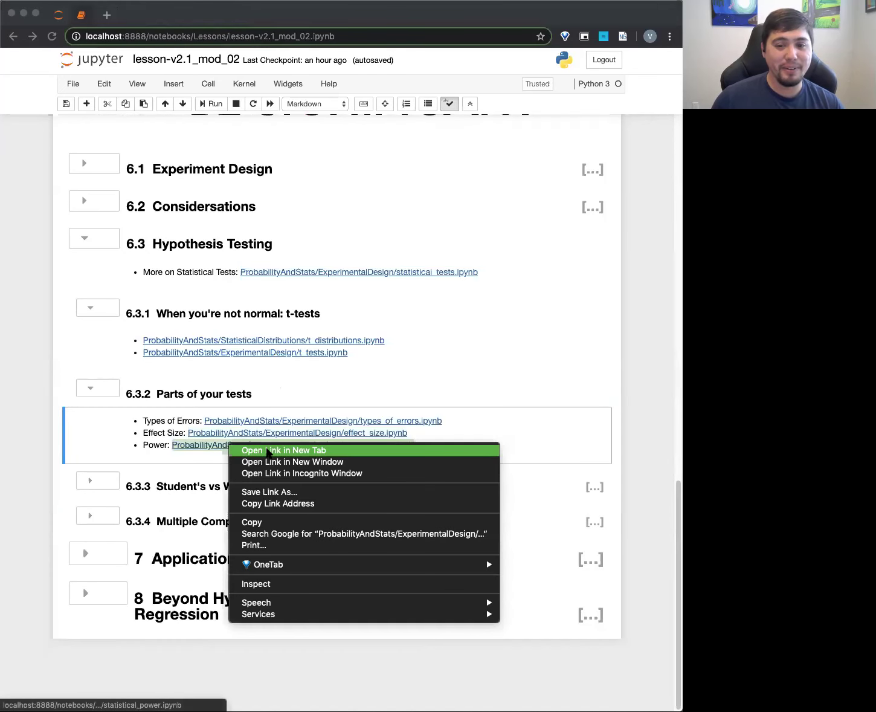
{"action": "left_click", "coordinate": [241, 449]}
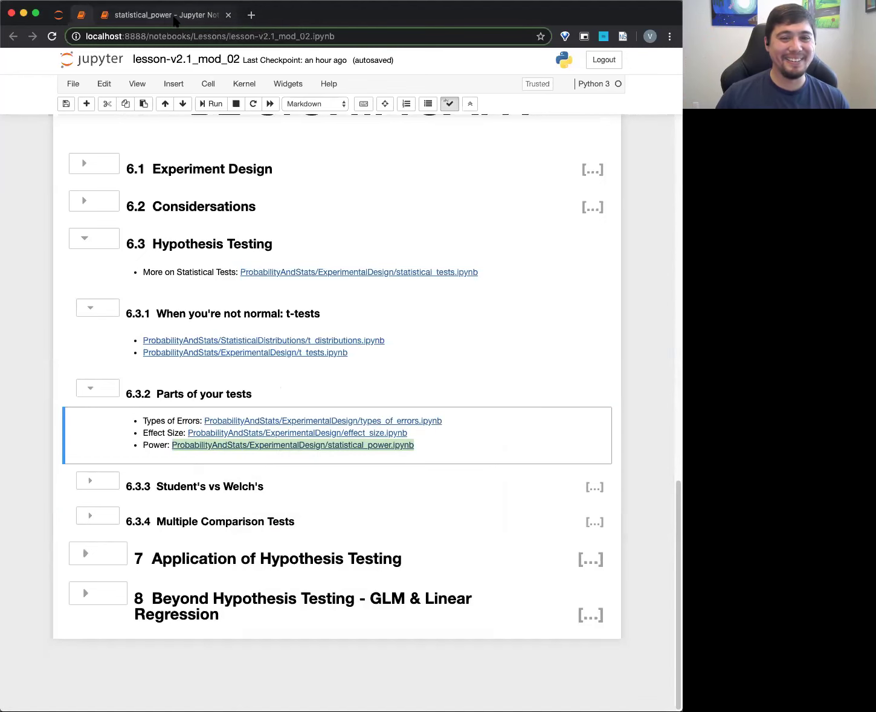
- Run the library imports cell in the statistical_power notebook
{"action": "left_click", "coordinate": [174, 20]}
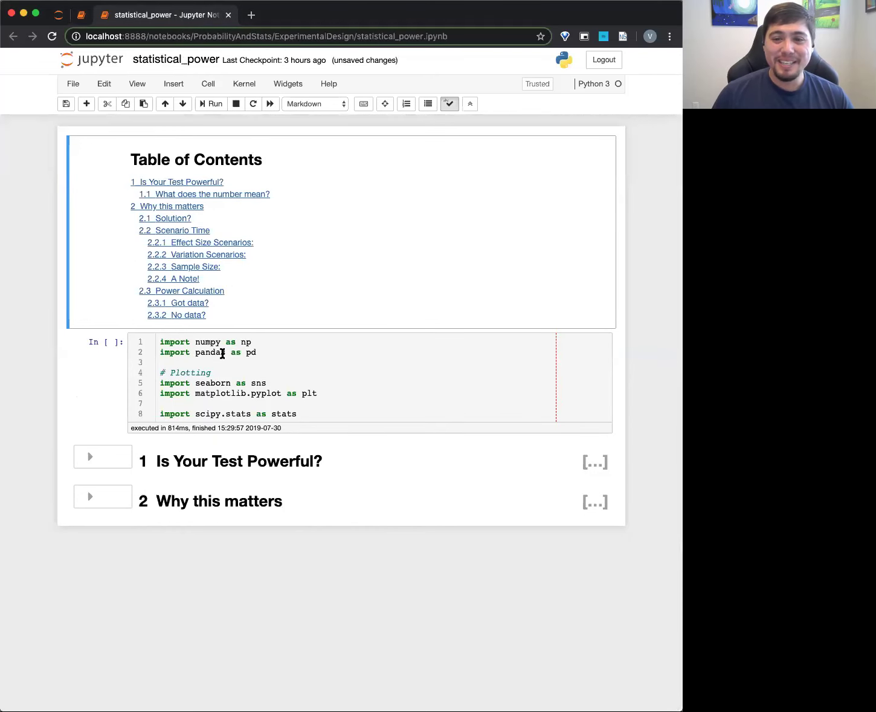
{"action": "left_click", "coordinate": [256, 393]}
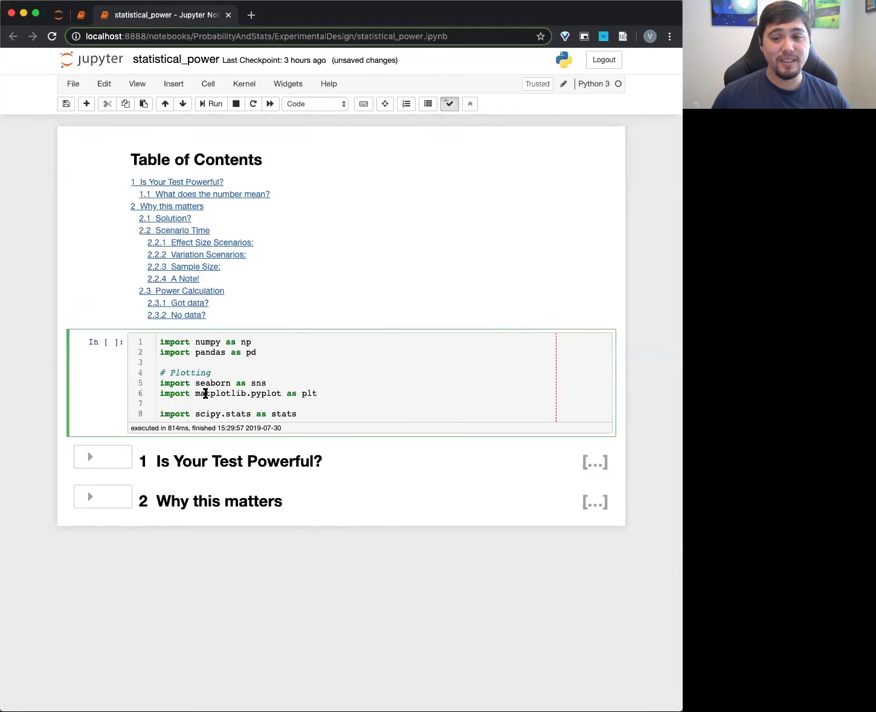
{"action": "key", "text": "shift+Return"}
- Expand the 'Is Your Test Powerful?' and 'What does the number mean?' sections
{"action": "key", "text": "Right"}
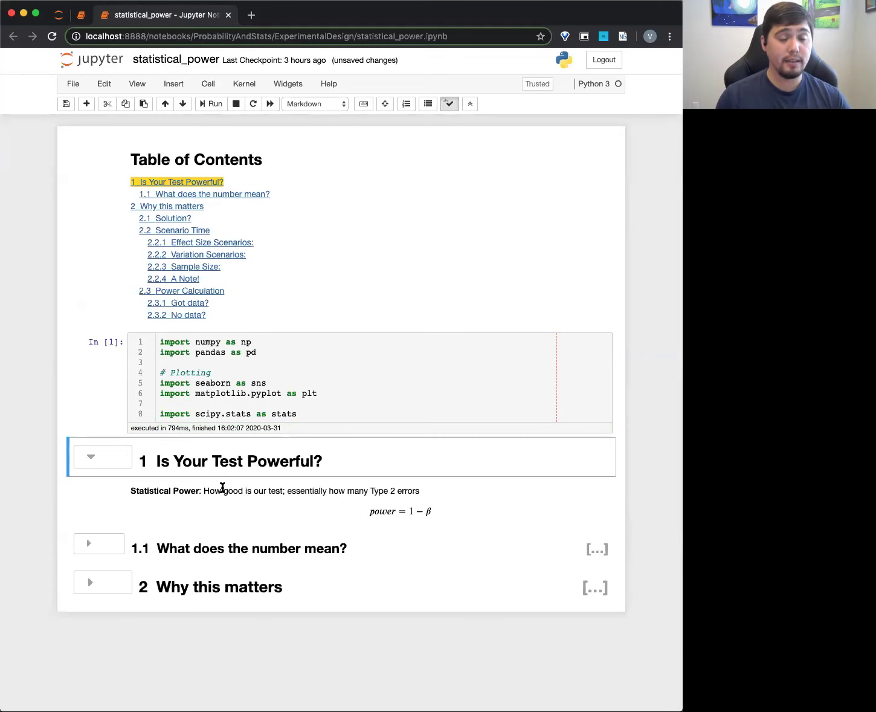
{"action": "left_click", "coordinate": [111, 551]}
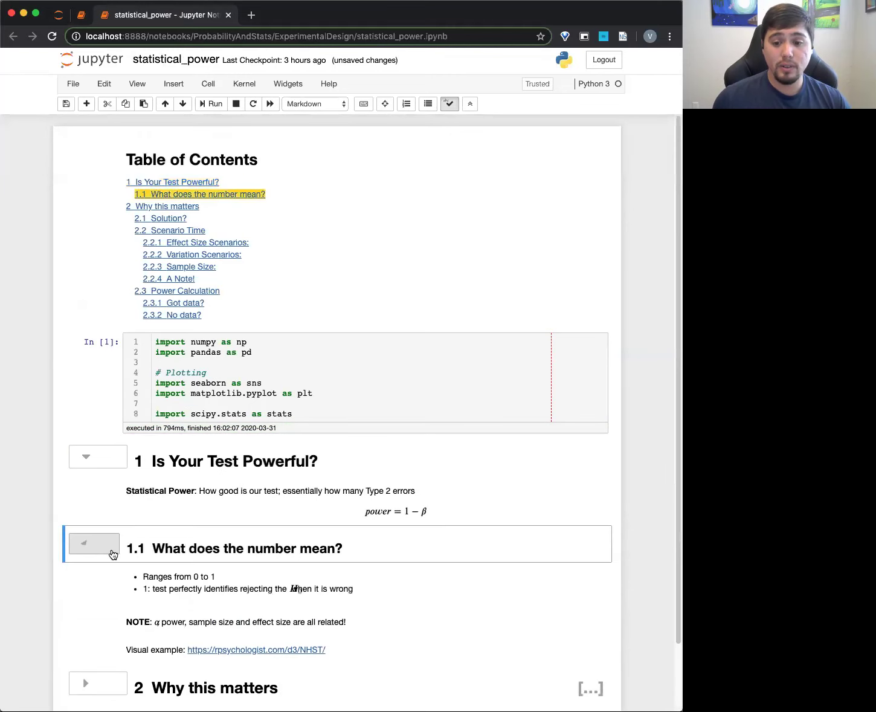
{"action": "scroll", "coordinate": [113, 553], "scroll_direction": "down", "scroll_amount": 2}
{"action": "double_click", "coordinate": [205, 513]}
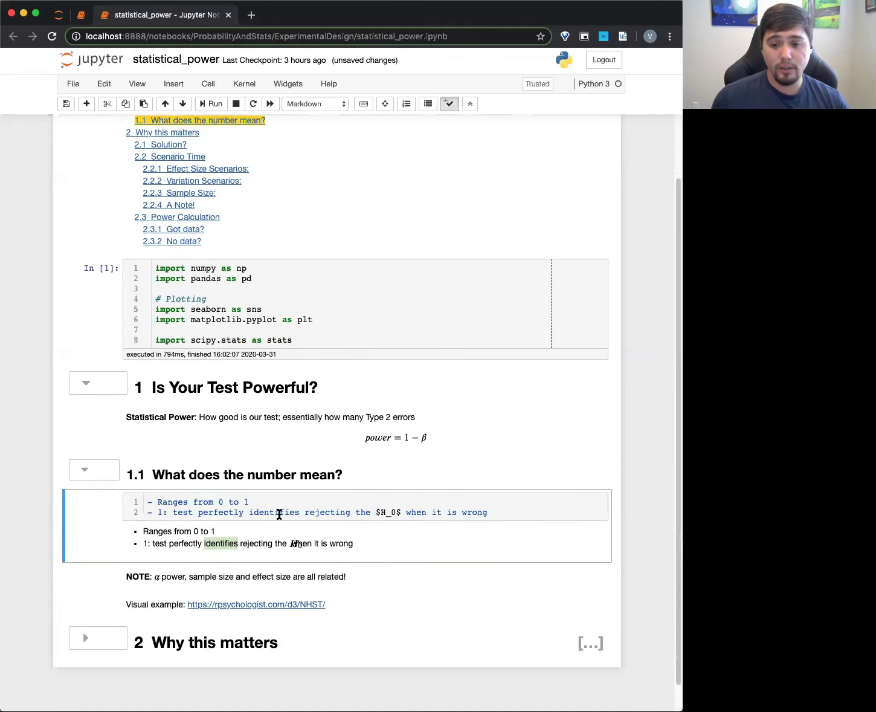
{"action": "key", "text": "ctrl+Return"}
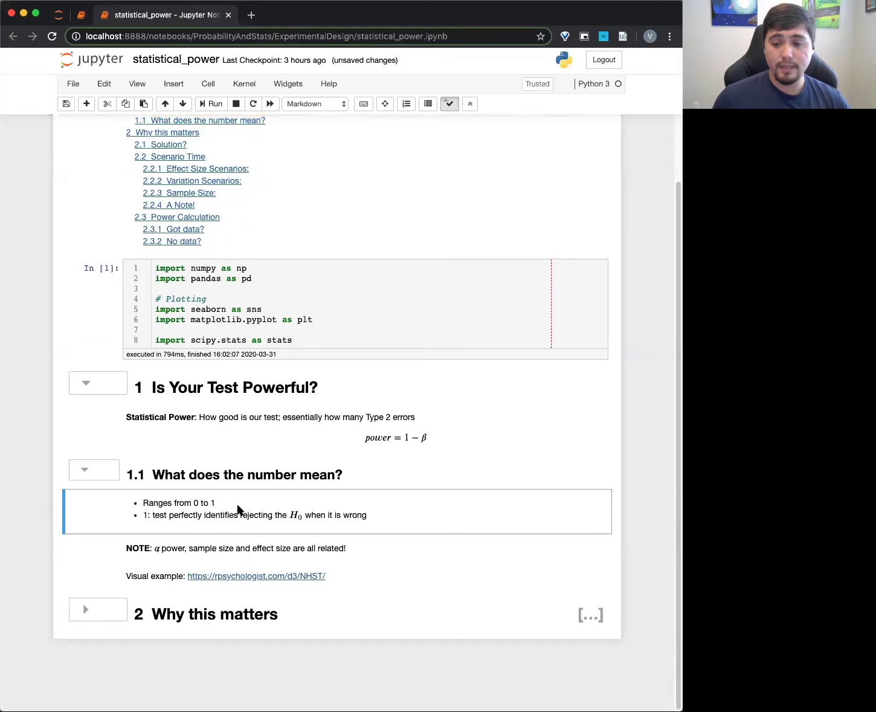
{"action": "left_click", "coordinate": [371, 437]}
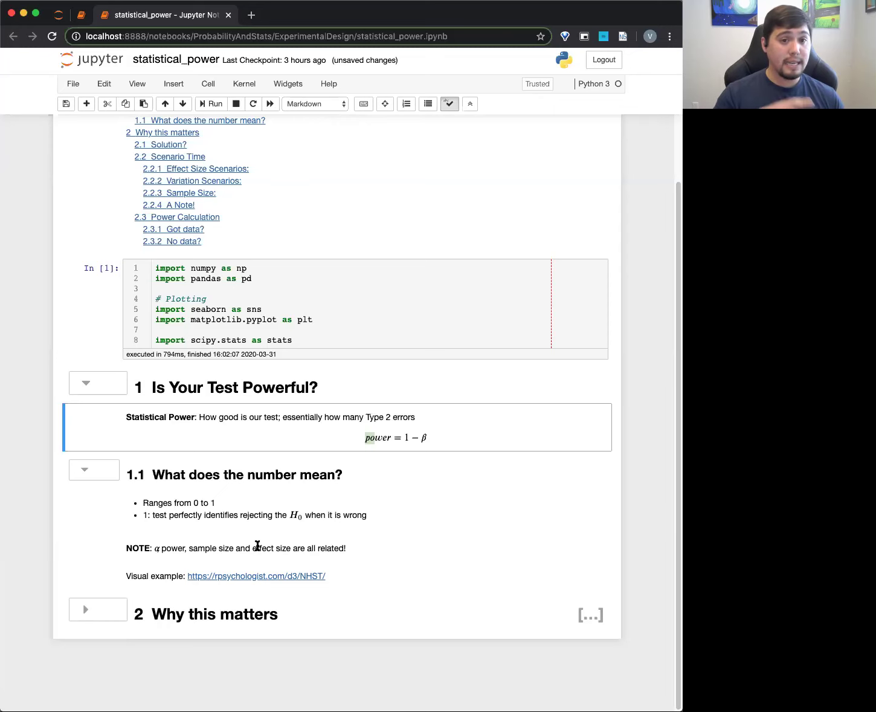
- Open the rpsychologist Visual example link and copy its link address
{"action": "left_click", "coordinate": [250, 580]}
{"action": "right_click", "coordinate": [265, 575]}
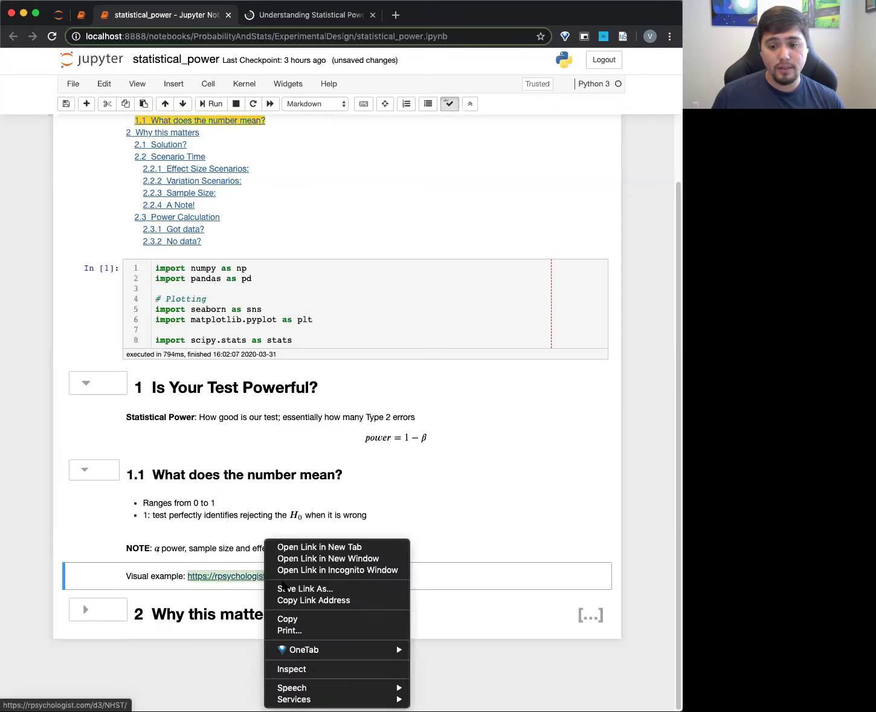
{"action": "left_click", "coordinate": [314, 601]}
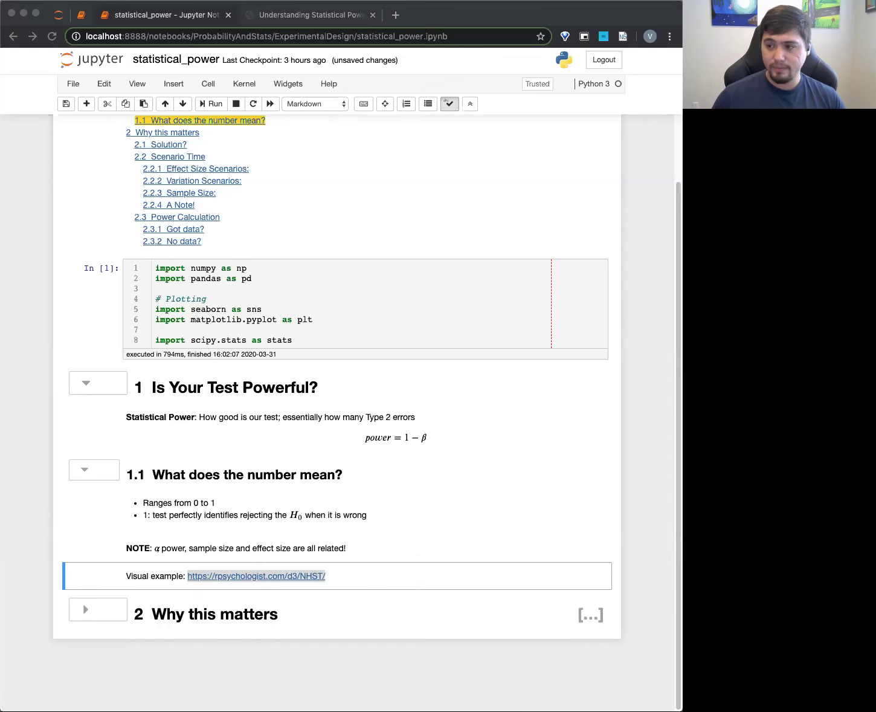
{"action": "left_click", "coordinate": [294, 17]}
- Set the visualization to solve for Power, keeping α = 0.05, n = 20 and d = 0.63
{"action": "scroll", "coordinate": [242, 416], "scroll_direction": "down", "scroll_amount": 3}
{"action": "scroll", "coordinate": [239, 415], "scroll_direction": "down", "scroll_amount": 2}
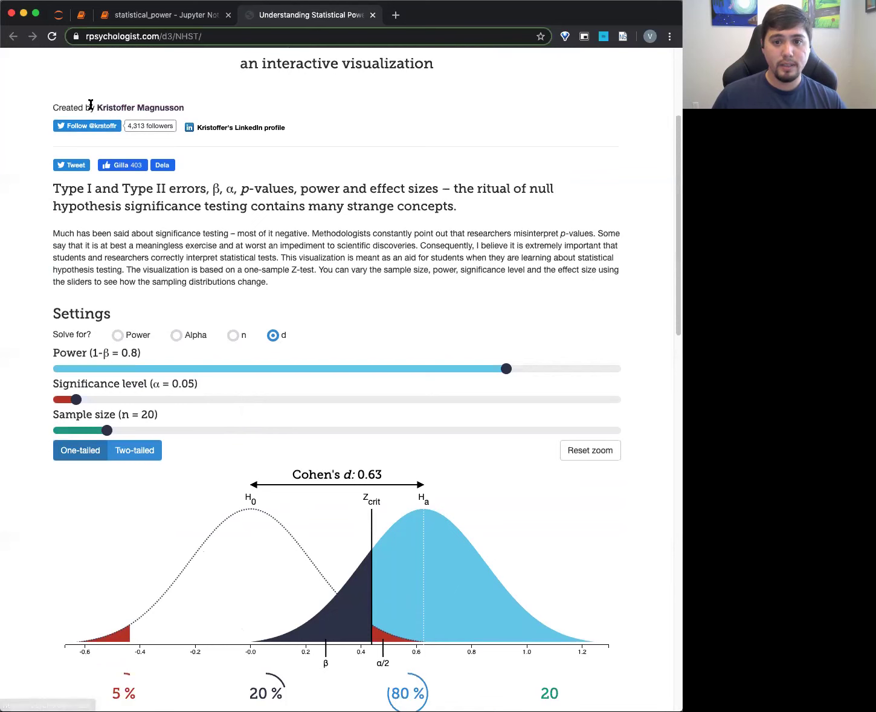
{"action": "left_click", "coordinate": [152, 107]}
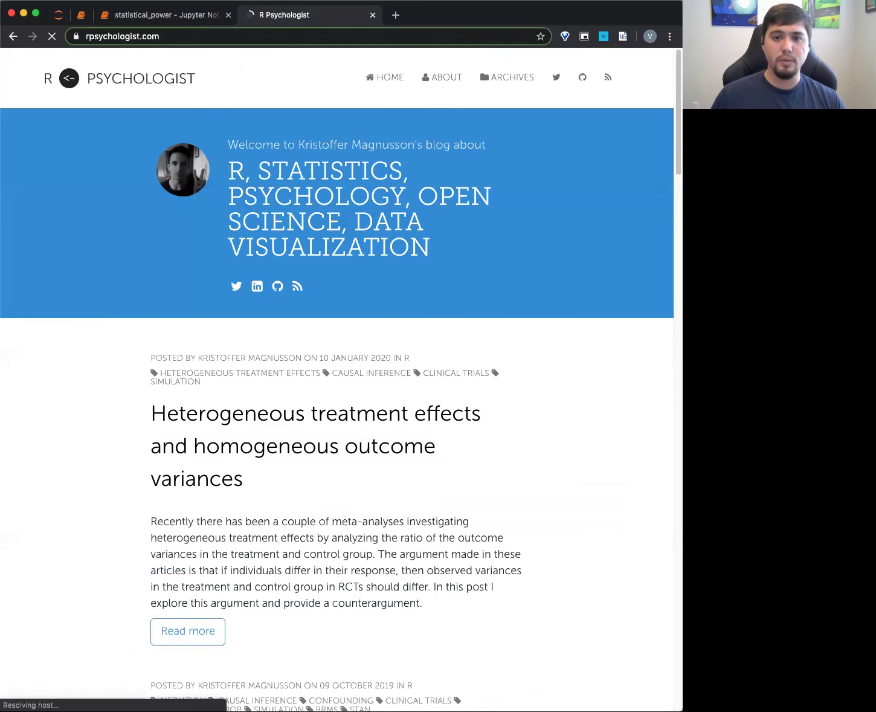
{"action": "left_click", "coordinate": [13, 36]}
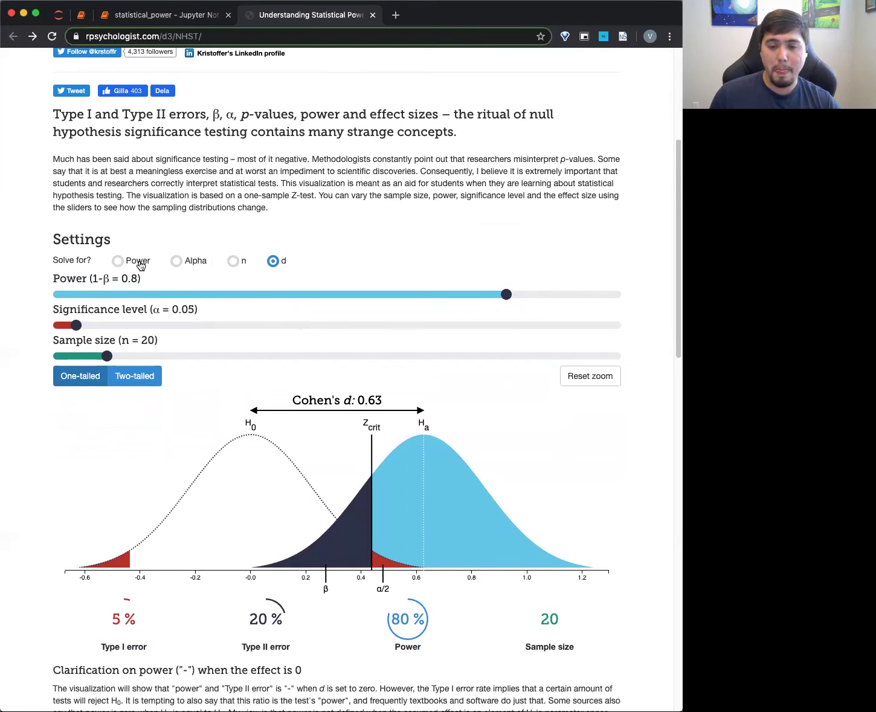
{"action": "scroll", "coordinate": [232, 301], "scroll_direction": "down", "scroll_amount": 1}
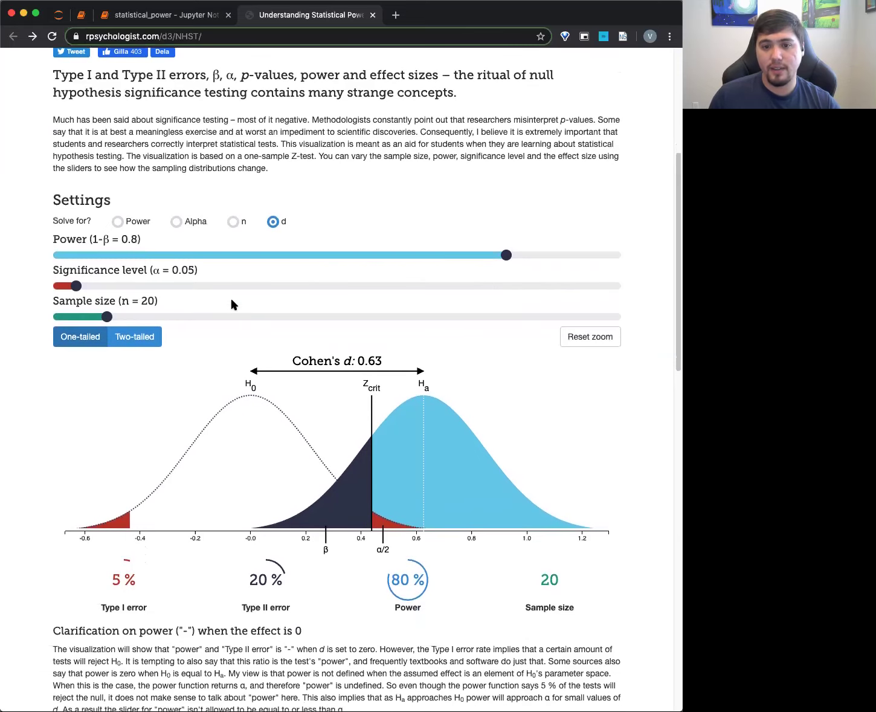
{"action": "left_click", "coordinate": [119, 214]}
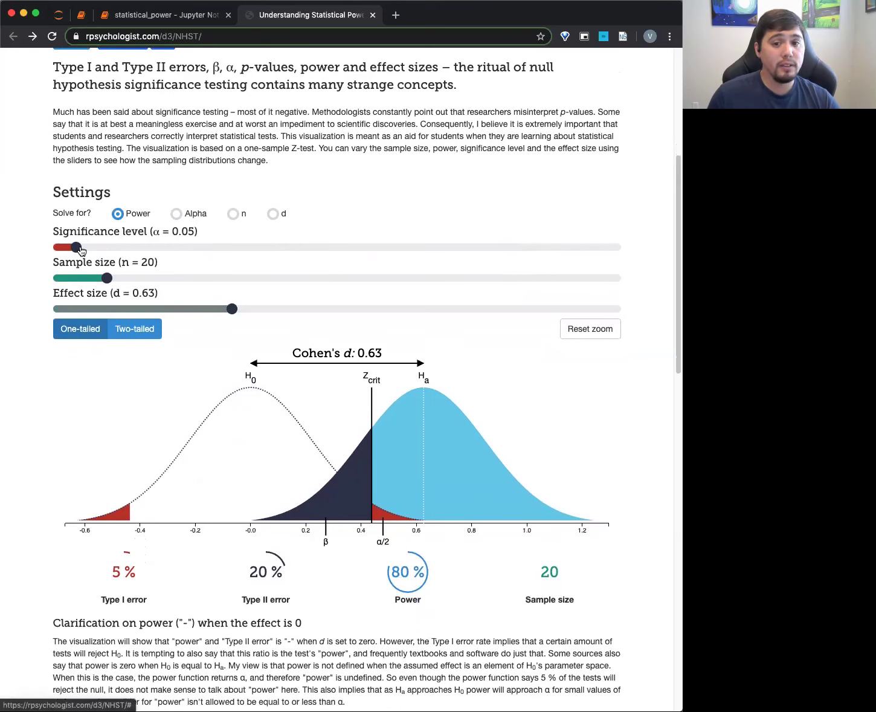
- Make the test one-tailed and read the power (88%) and Type II error (12%) regions
{"action": "left_click", "coordinate": [94, 331]}
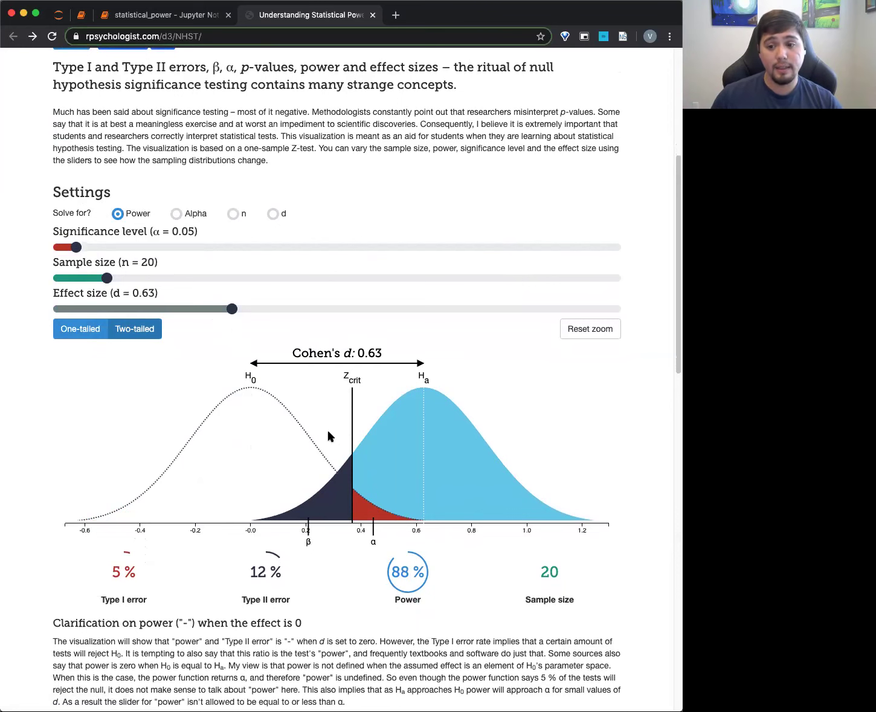
{"action": "mouse_move", "coordinate": [499, 469]}
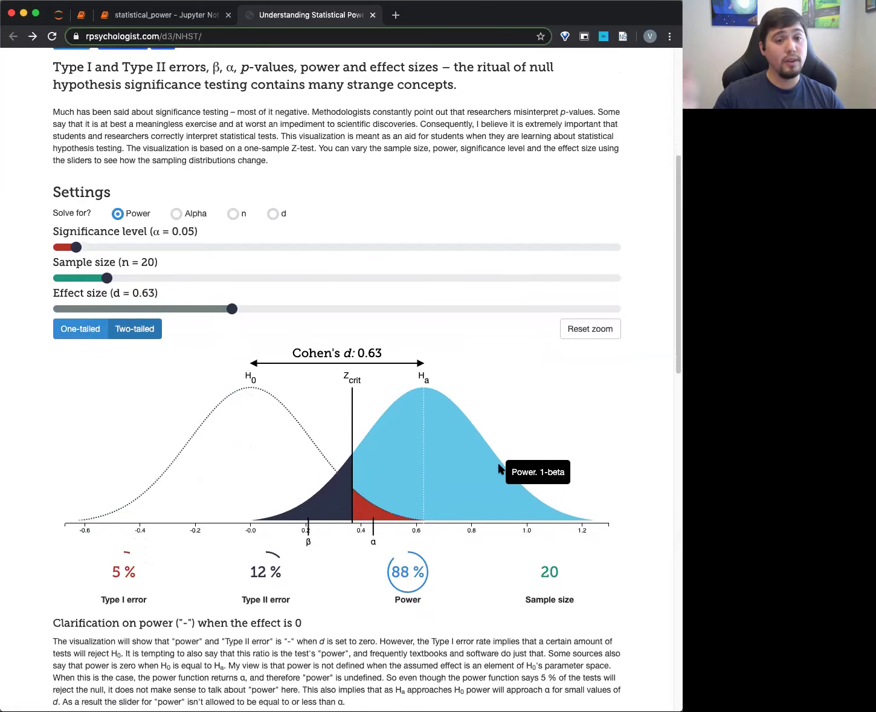
{"action": "scroll", "coordinate": [389, 484], "scroll_direction": "down", "scroll_amount": 2}
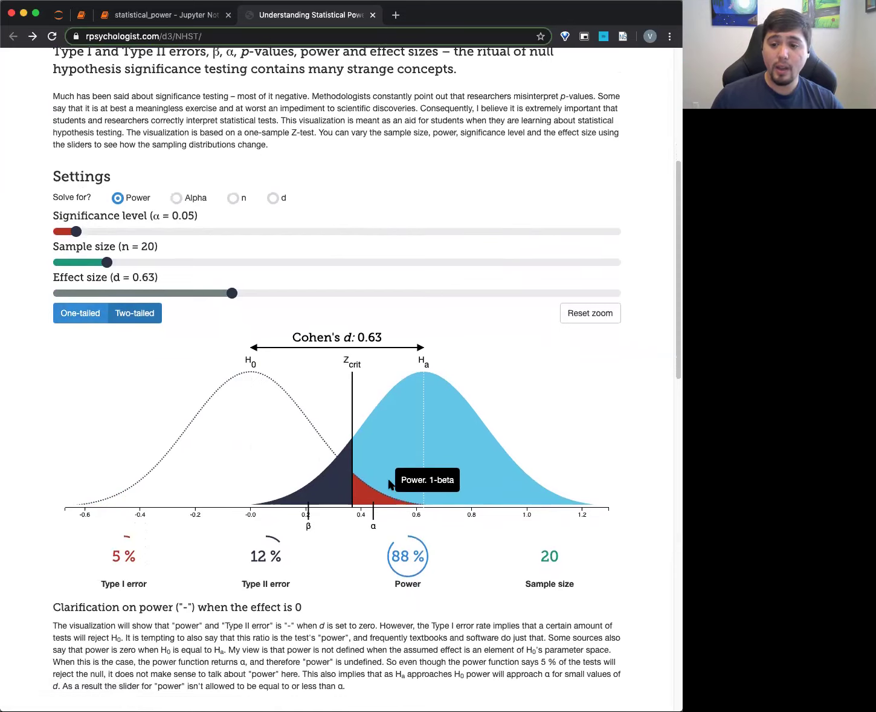
{"action": "mouse_move", "coordinate": [359, 492]}
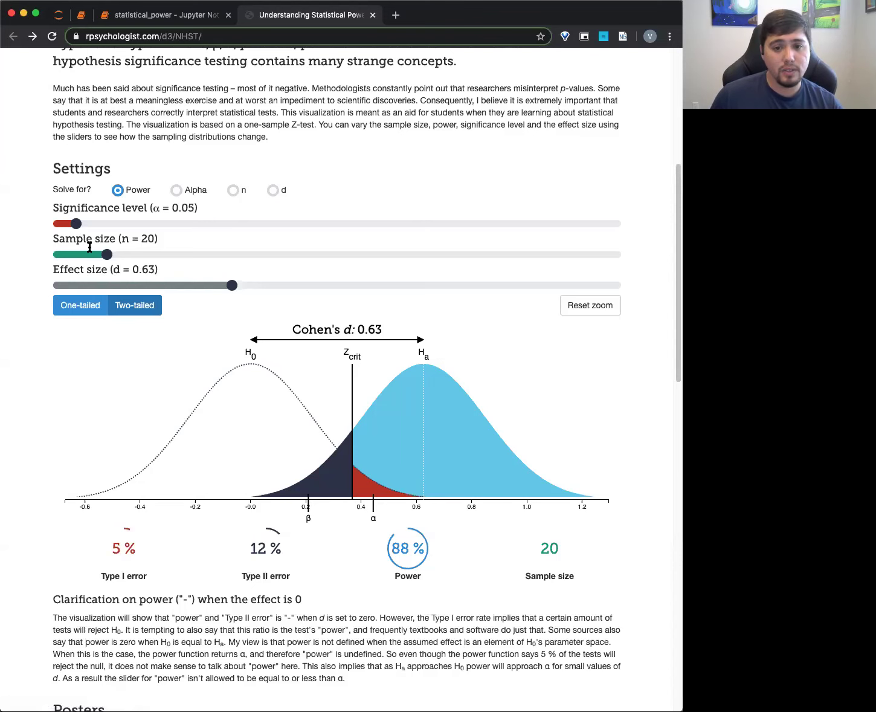
- Try α at 0.02, then return to 0.05. Vary the effect size between 1.07 and 0.66, ending at d = 0.69
{"action": "left_click_drag", "start_coordinate": [74, 227], "coordinate": [56, 232]}
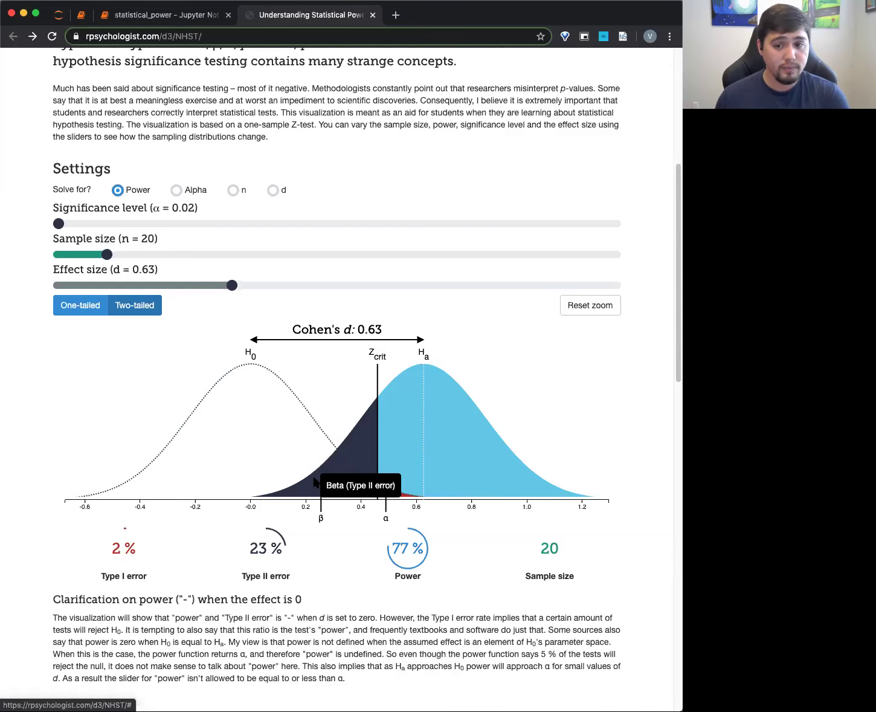
{"action": "left_click_drag", "start_coordinate": [58, 224], "coordinate": [75, 226]}
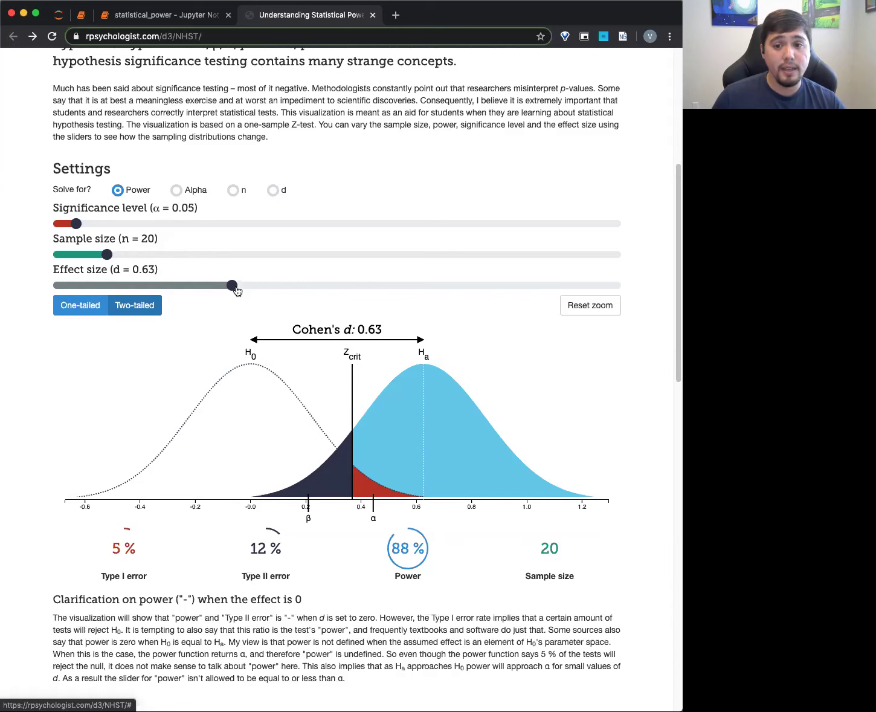
{"action": "left_click_drag", "start_coordinate": [237, 290], "coordinate": [359, 291]}
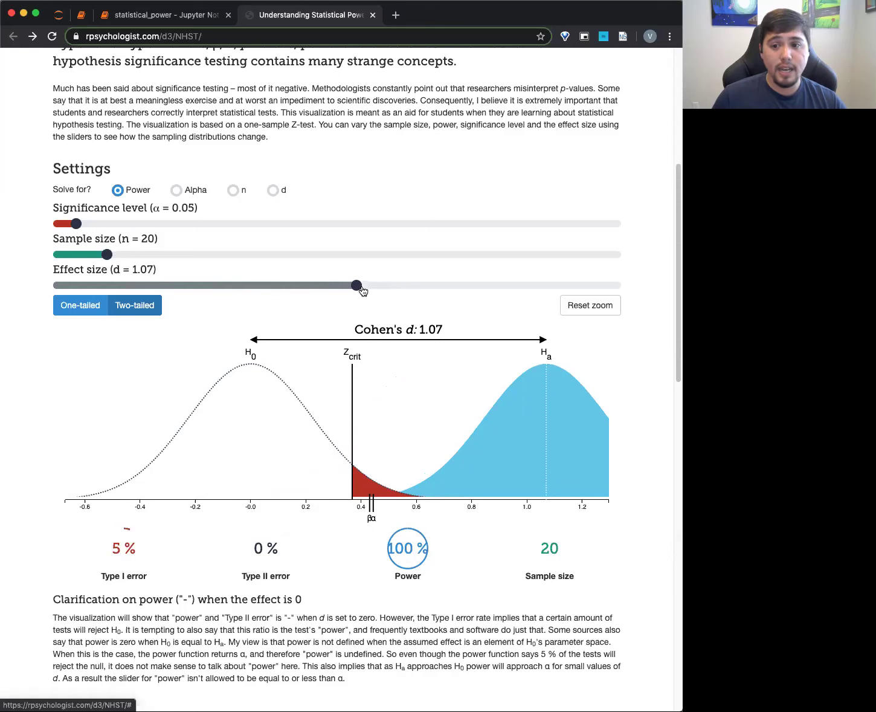
{"action": "left_click_drag", "start_coordinate": [361, 286], "coordinate": [240, 286]}
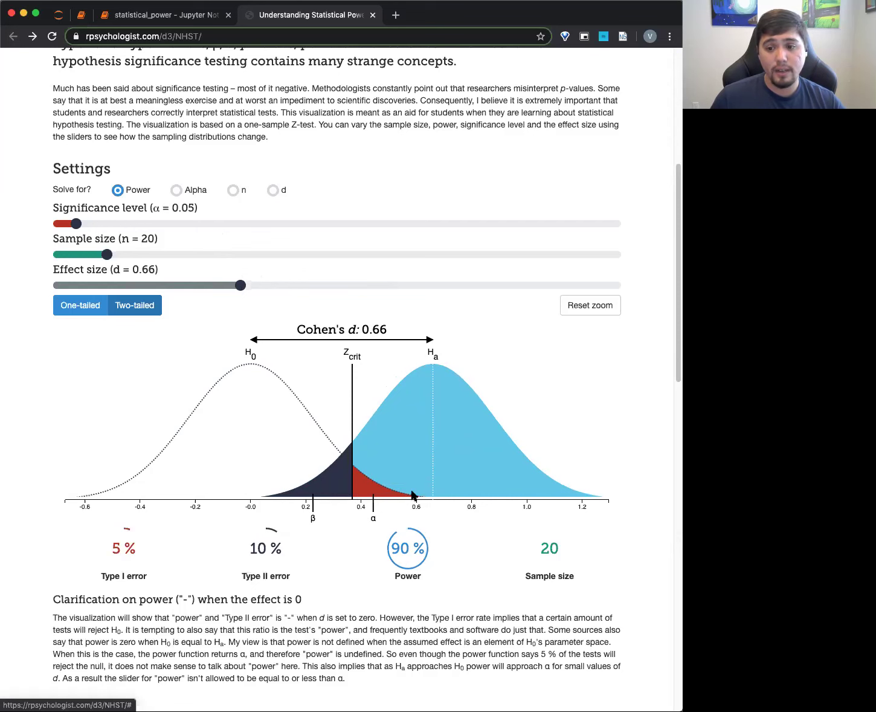
{"action": "left_click_drag", "start_coordinate": [242, 286], "coordinate": [295, 293]}
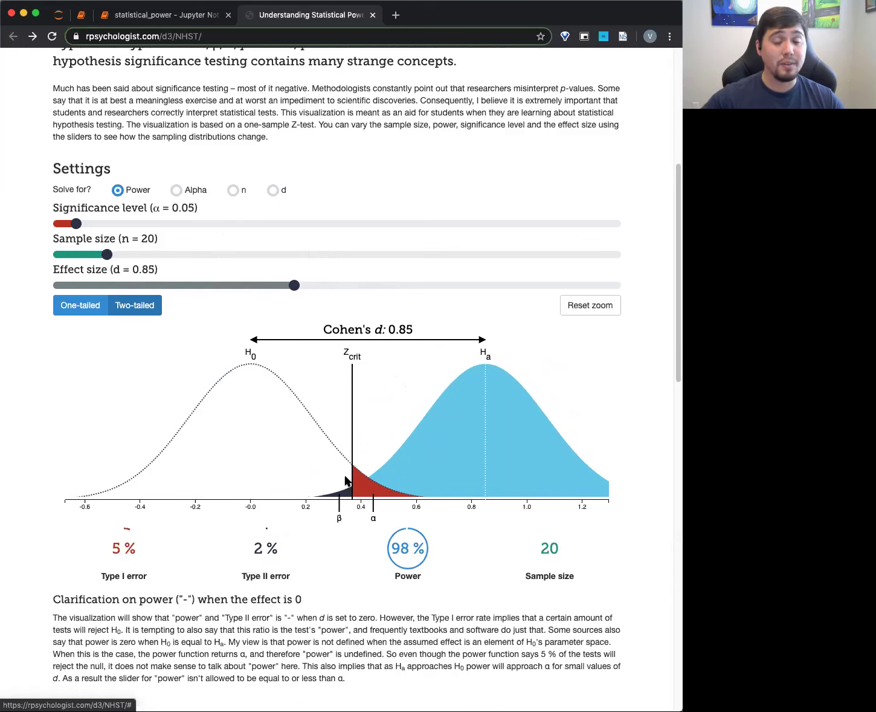
{"action": "mouse_move", "coordinate": [353, 479]}
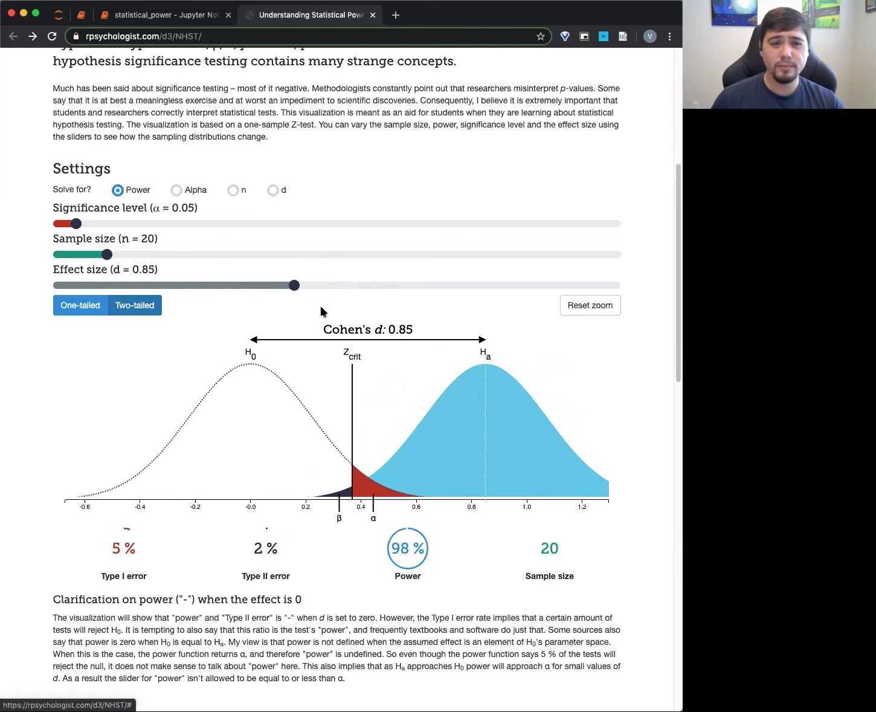
{"action": "left_click_drag", "start_coordinate": [291, 291], "coordinate": [249, 286]}
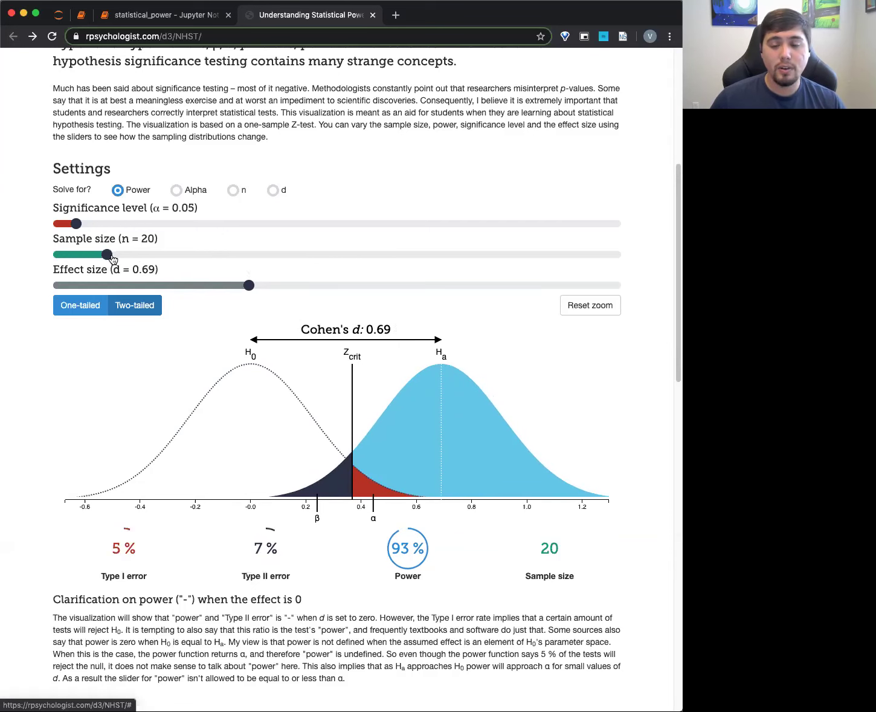
- Raise the sample size to 97 for 100% power, rescale the chart, then lower n to 34
{"action": "mouse_move", "coordinate": [365, 490]}
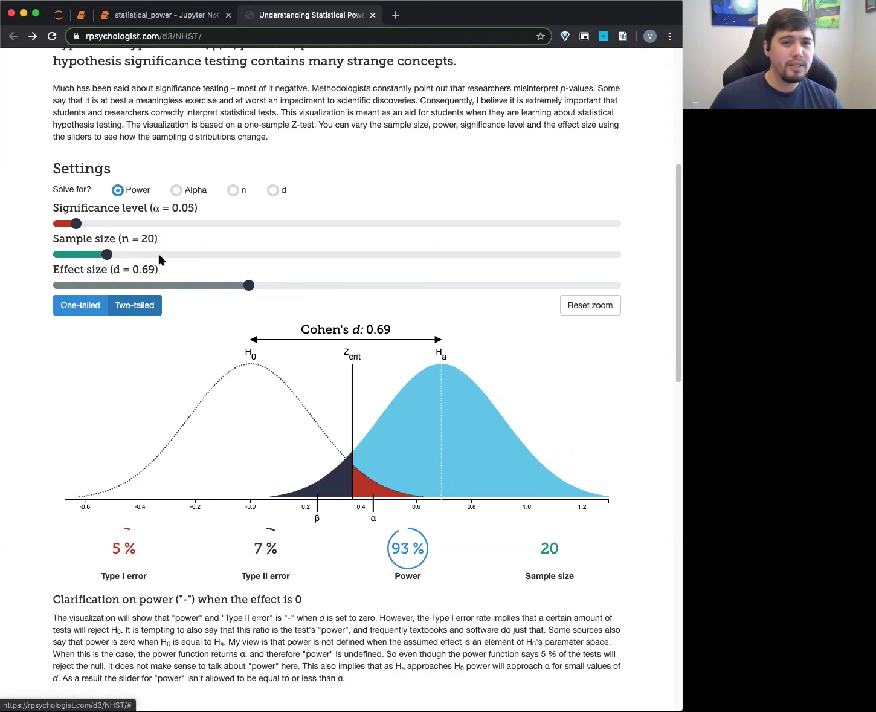
{"action": "mouse_move", "coordinate": [328, 486]}
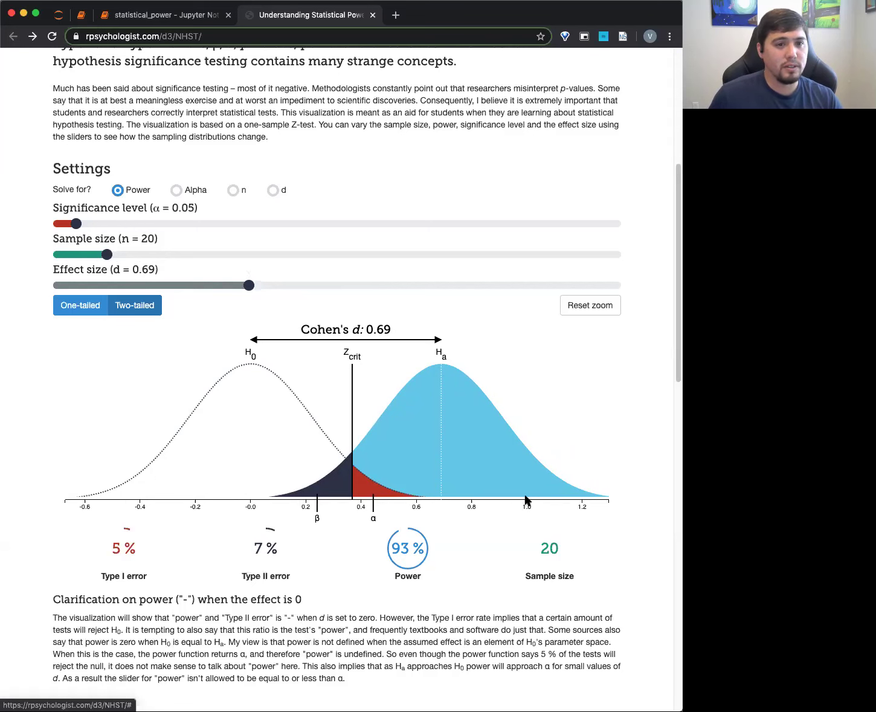
{"action": "mouse_move", "coordinate": [526, 499]}
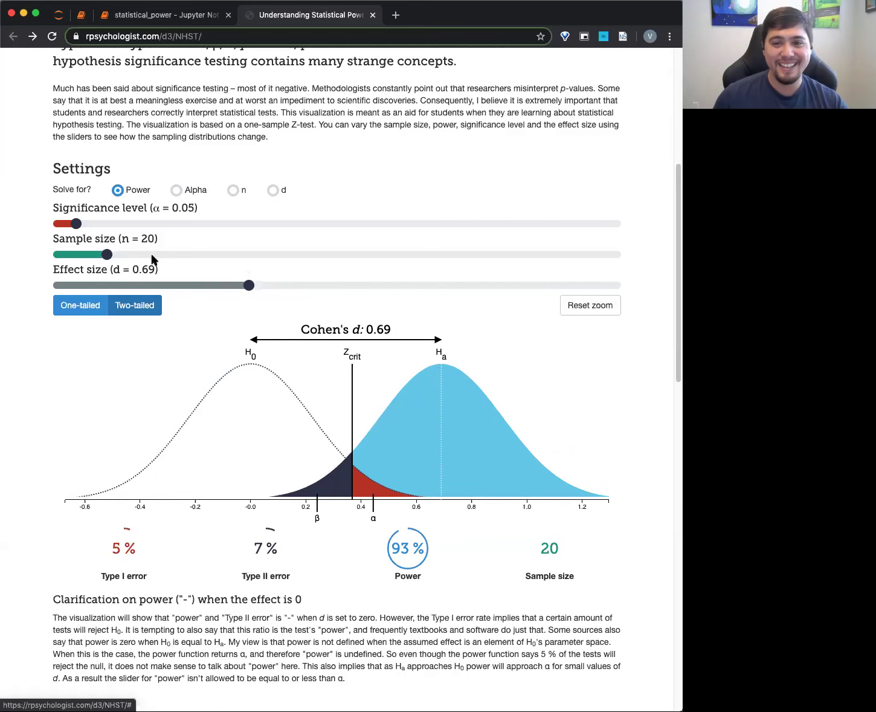
{"action": "left_click_drag", "start_coordinate": [110, 255], "coordinate": [327, 255]}
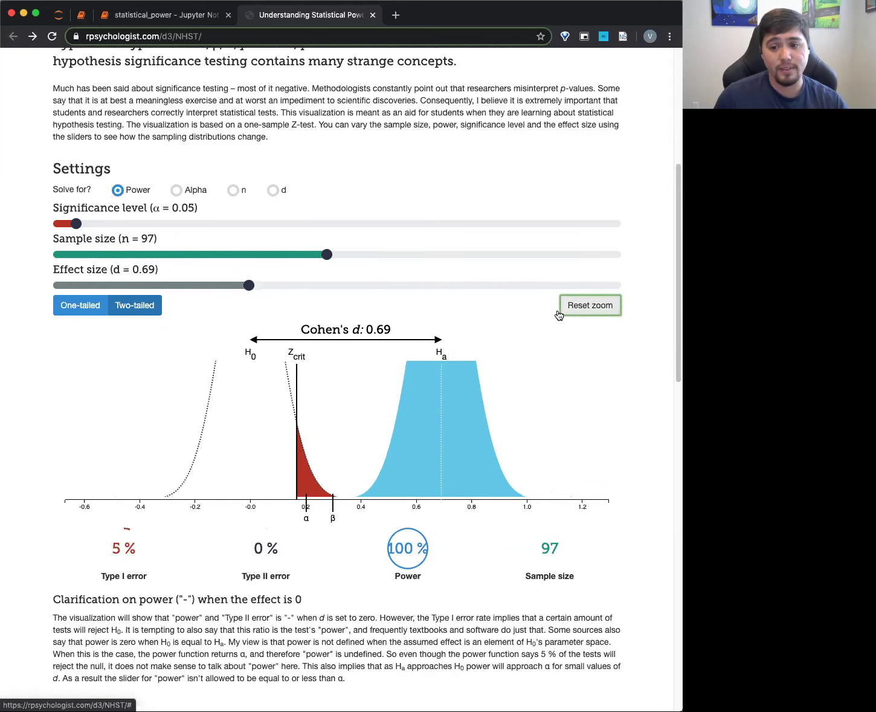
{"action": "left_click", "coordinate": [559, 313]}
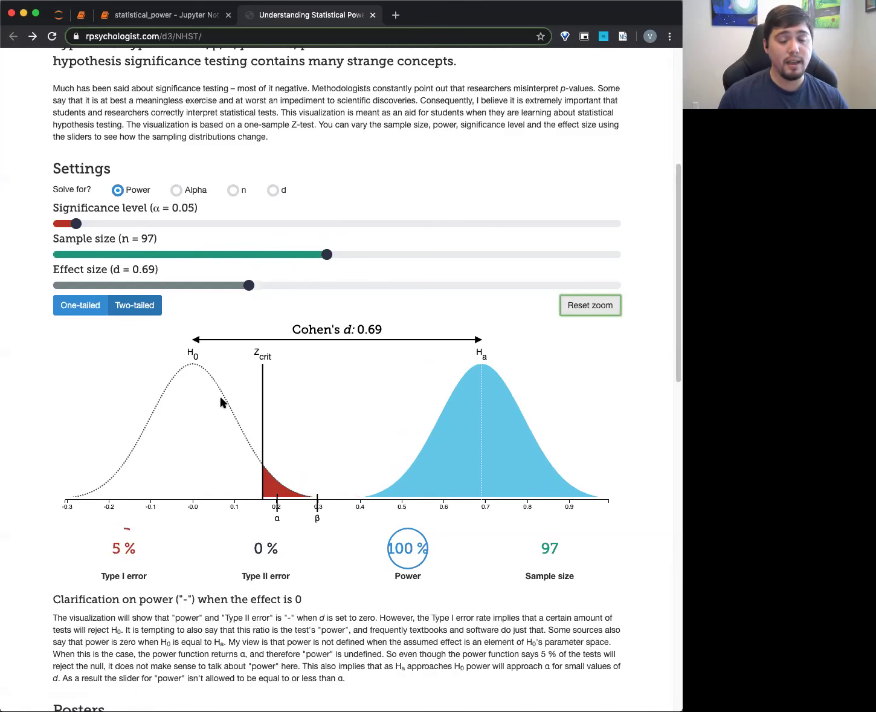
{"action": "left_click_drag", "start_coordinate": [327, 254], "coordinate": [87, 256]}
- Rescale the chart, then drag the effect size from d = 0.69 to 0.52, dropping power to 59%
{"action": "left_click", "coordinate": [609, 307]}
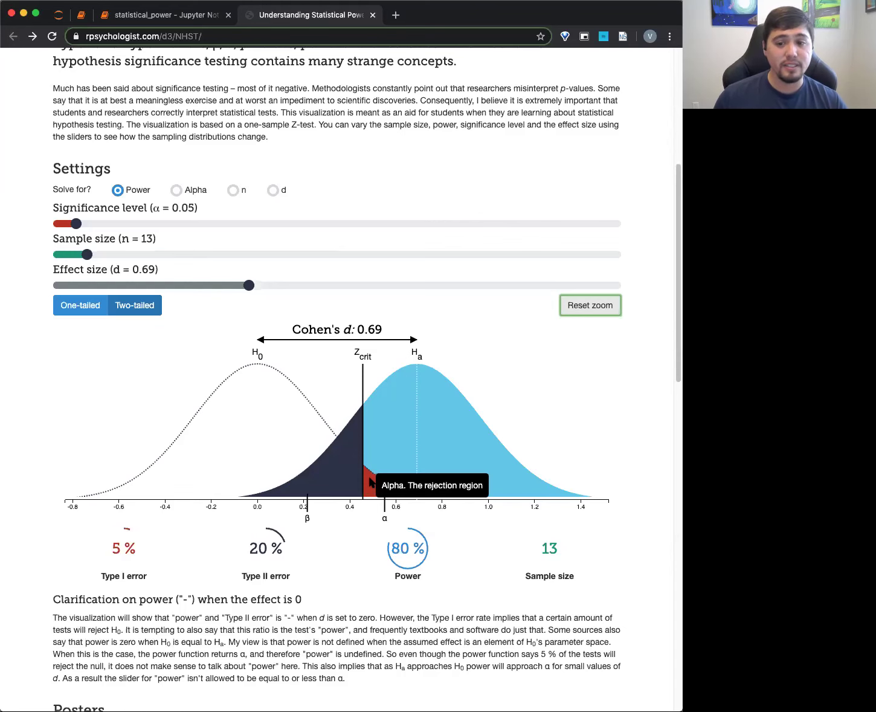
{"action": "mouse_move", "coordinate": [358, 484]}
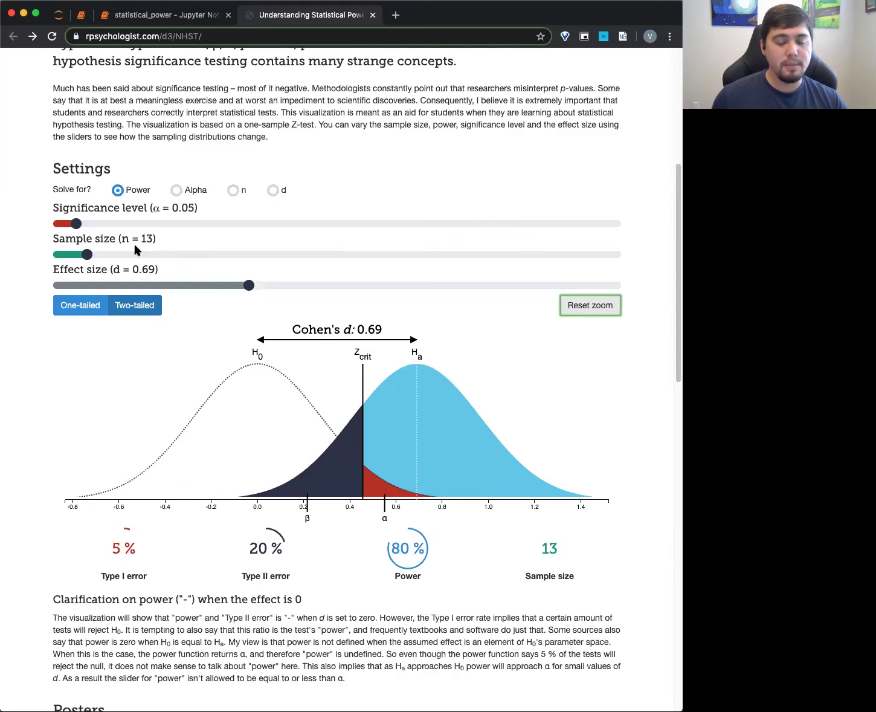
{"action": "left_click_drag", "start_coordinate": [121, 238], "coordinate": [157, 240]}
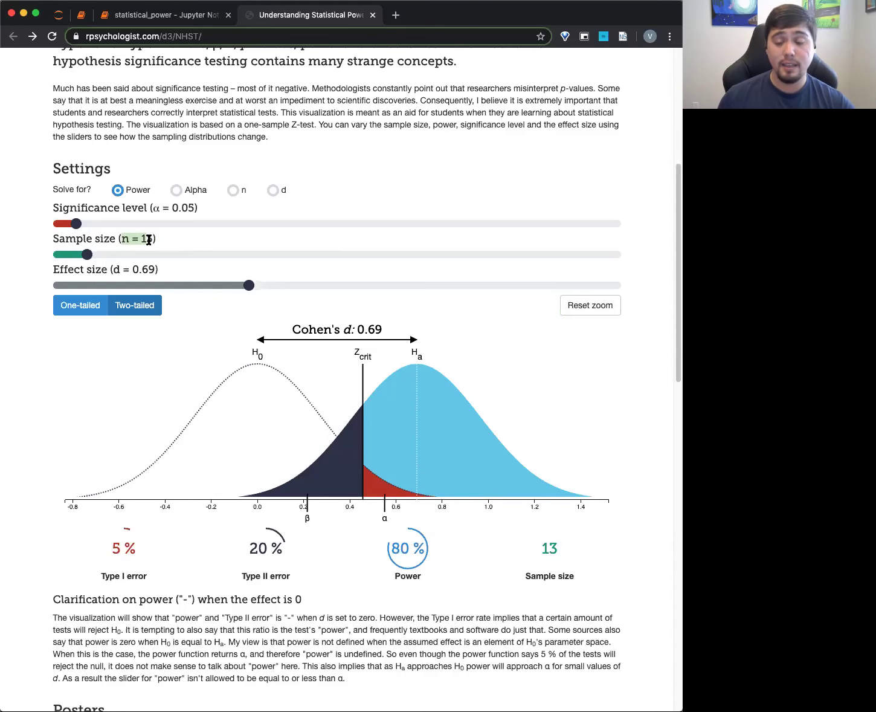
{"action": "left_click", "coordinate": [144, 237]}
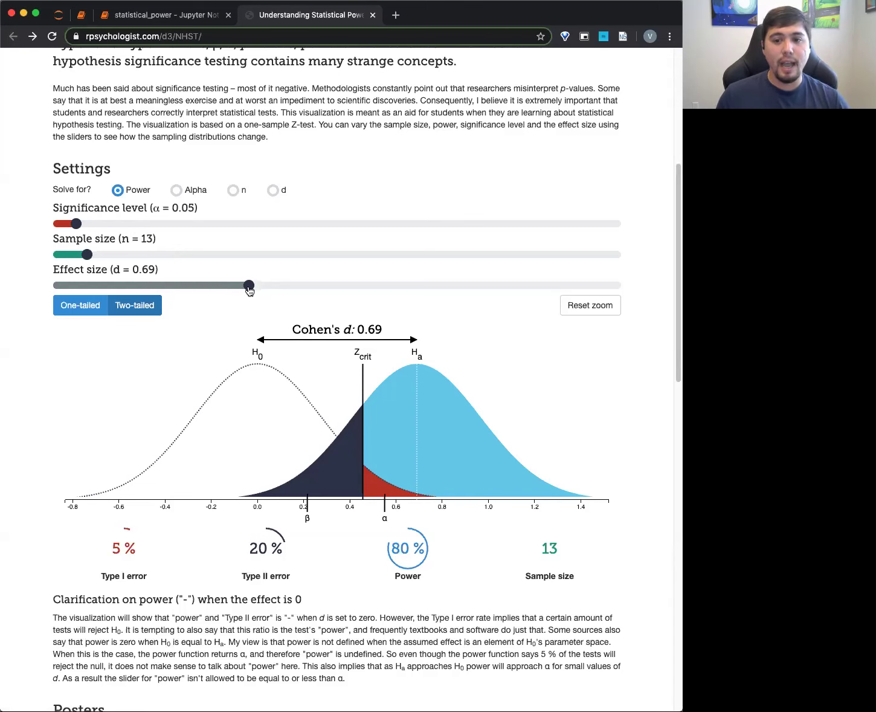
{"action": "left_click_drag", "start_coordinate": [249, 287], "coordinate": [200, 292]}
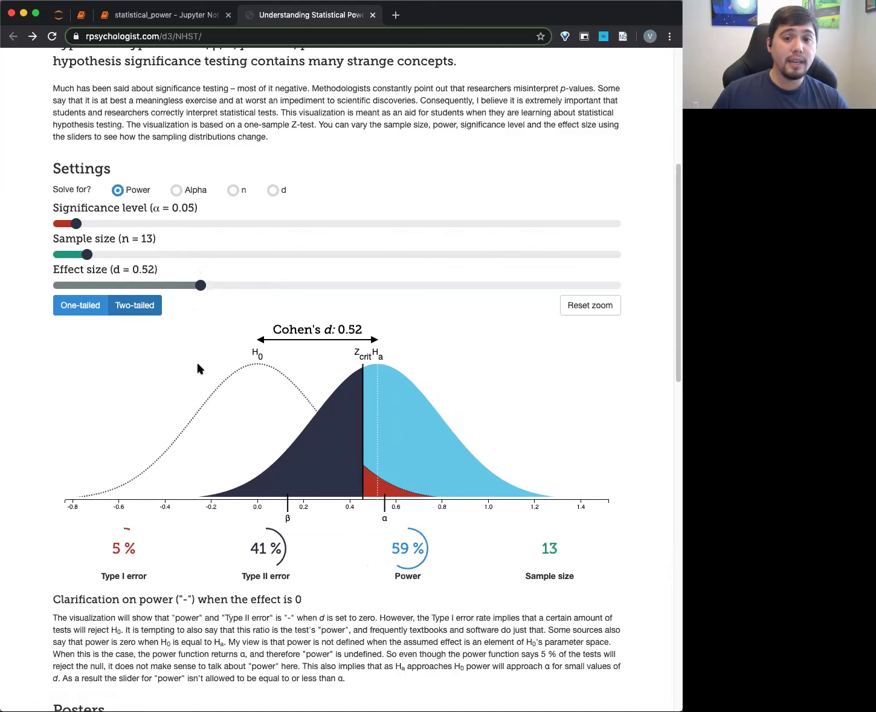
- Solve for n with effect size 0.68 and power 0.8, giving a required sample size of 13.37
{"action": "left_click", "coordinate": [233, 191]}
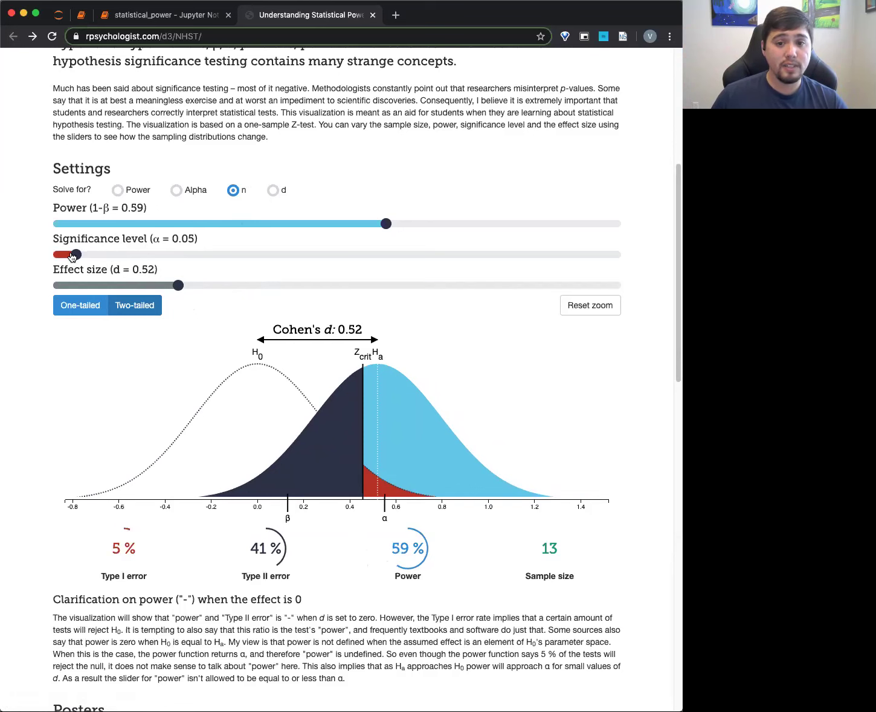
{"action": "left_click_drag", "start_coordinate": [178, 286], "coordinate": [229, 289]}
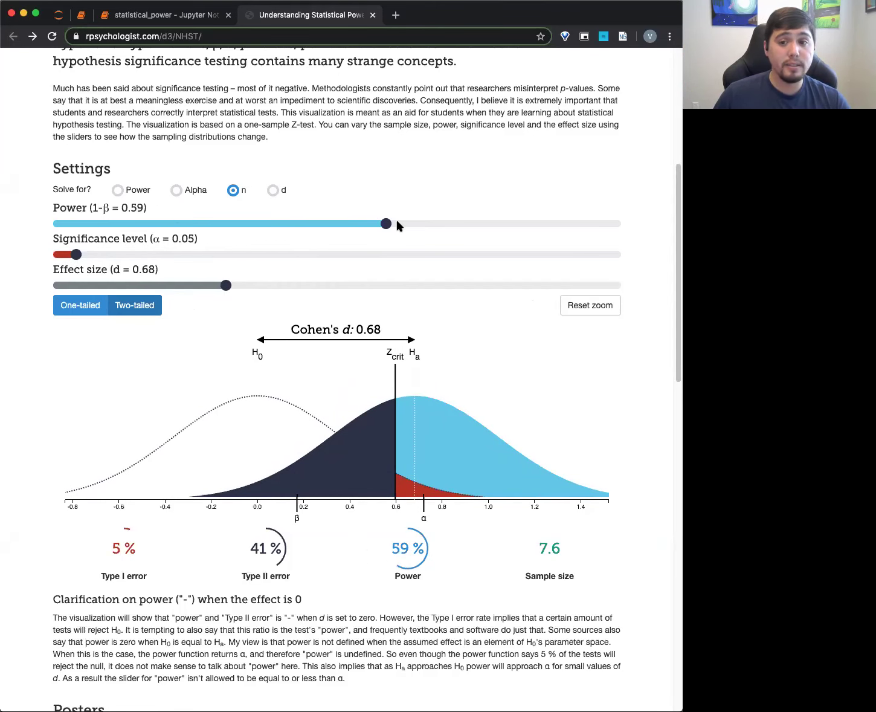
{"action": "left_click_drag", "start_coordinate": [388, 226], "coordinate": [508, 234]}
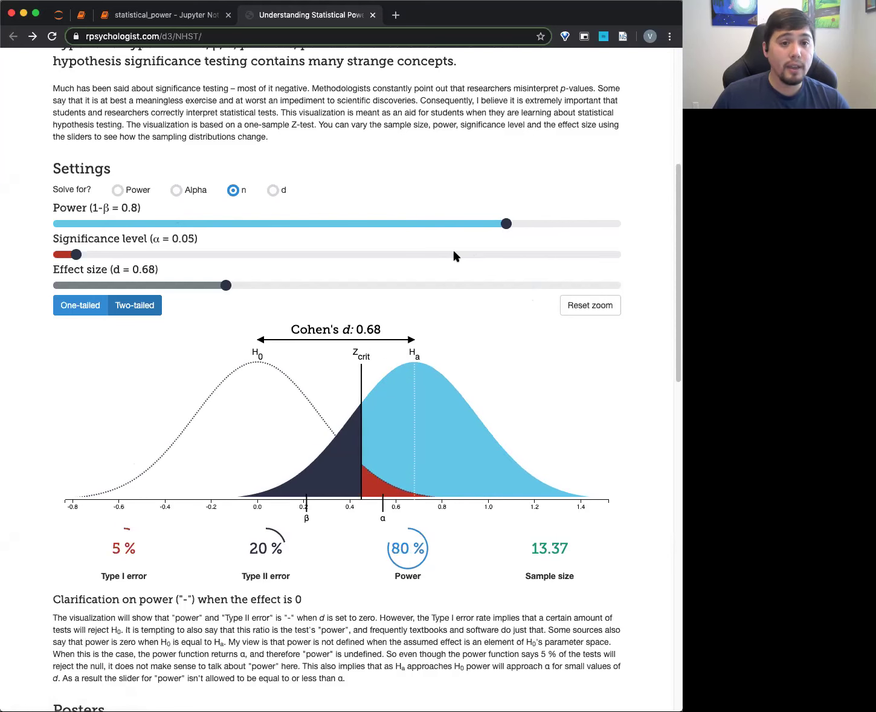
{"action": "mouse_move", "coordinate": [340, 455]}
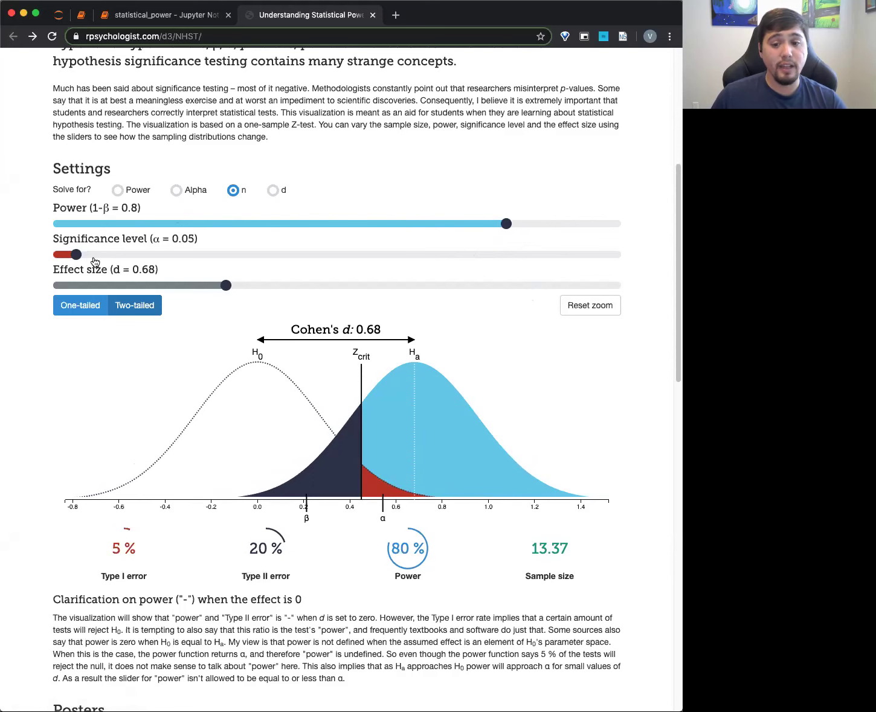
{"action": "left_click_drag", "start_coordinate": [530, 548], "coordinate": [583, 553]}
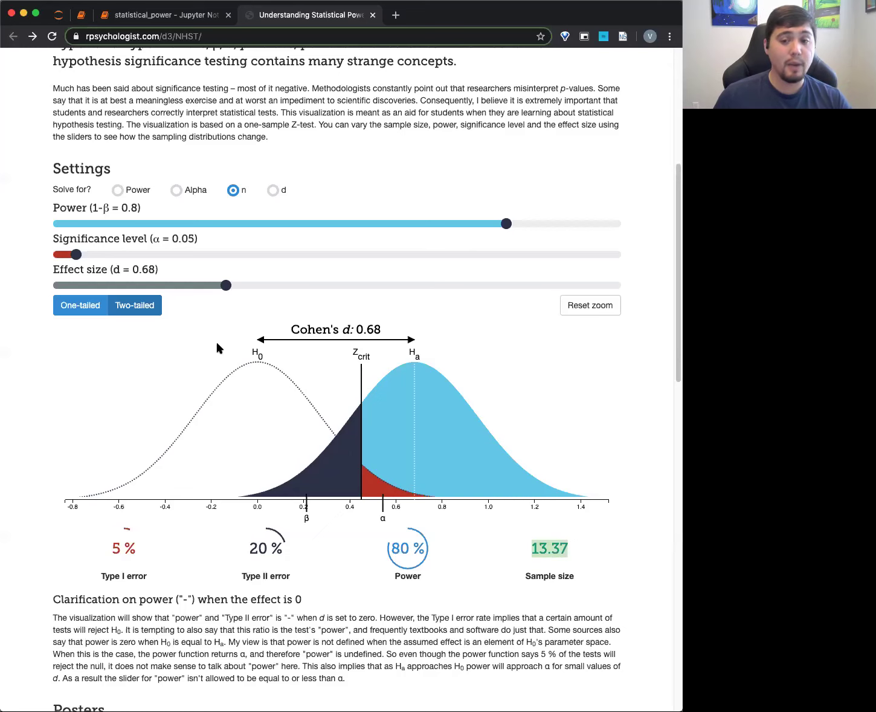
- Scroll down the NHST visualization page to finish reviewing the n = 13.37 result
{"action": "mouse_move", "coordinate": [395, 396]}
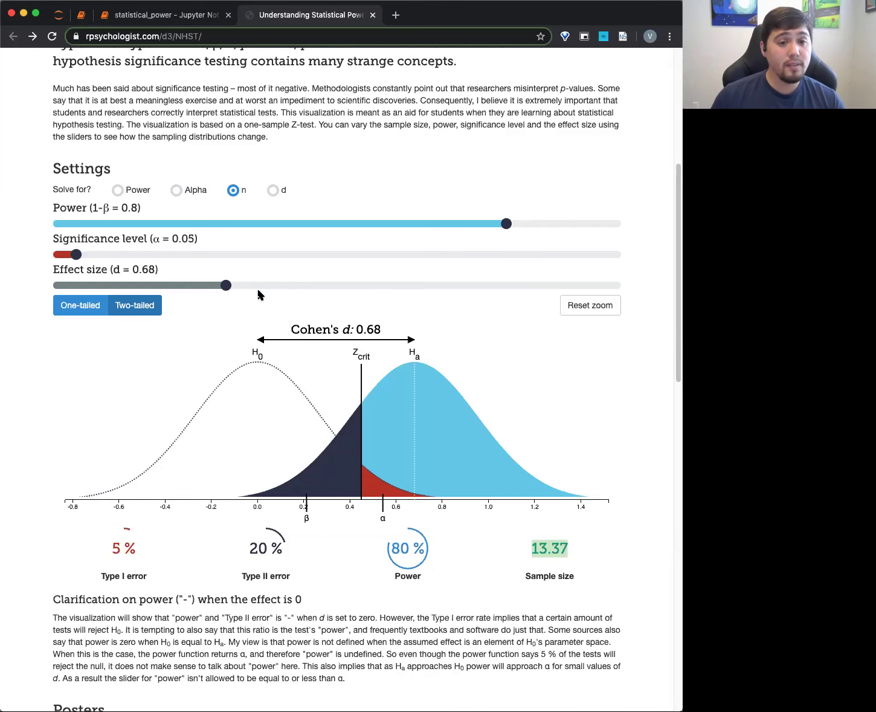
{"action": "scroll", "coordinate": [258, 290], "scroll_direction": "down", "scroll_amount": 1}
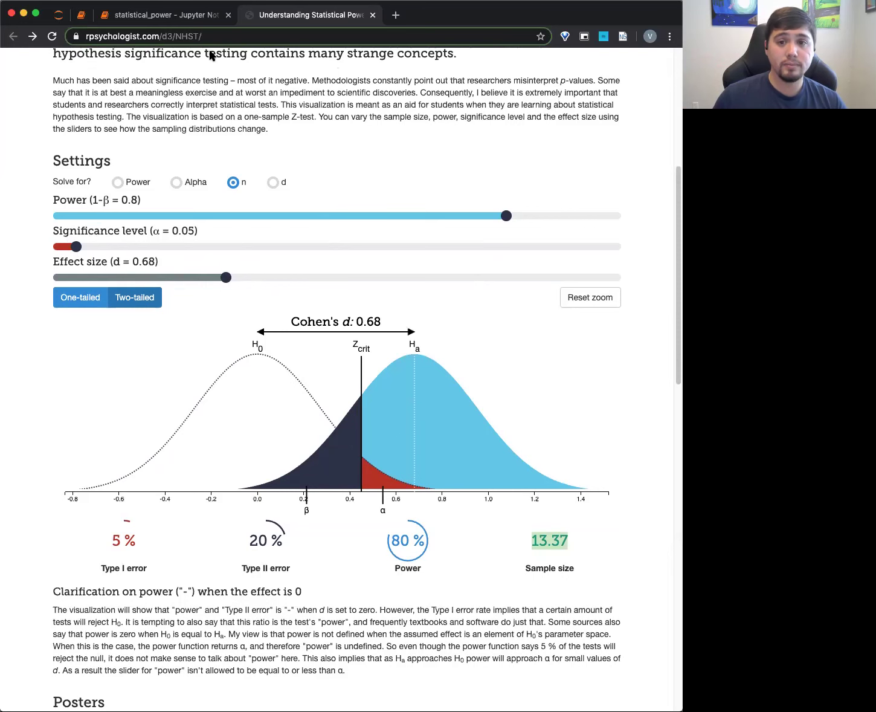
- Return to the statistical_power notebook and expand section 2 Why this matters
{"action": "left_click", "coordinate": [182, 15]}
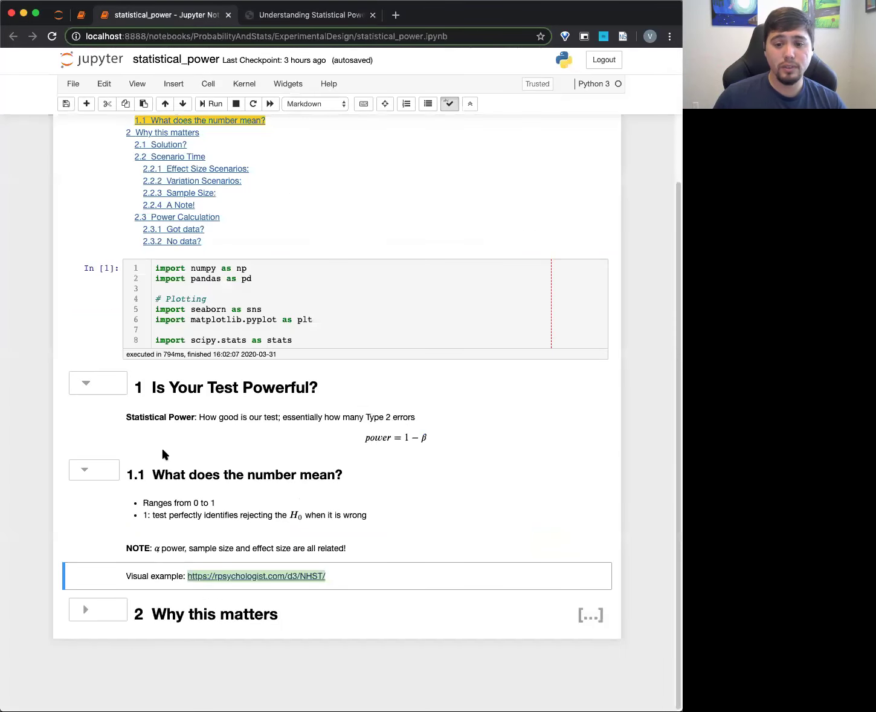
{"action": "left_click", "coordinate": [111, 624]}
{"action": "left_click", "coordinate": [111, 611]}
{"action": "scroll", "coordinate": [120, 579], "scroll_direction": "down", "scroll_amount": 3}
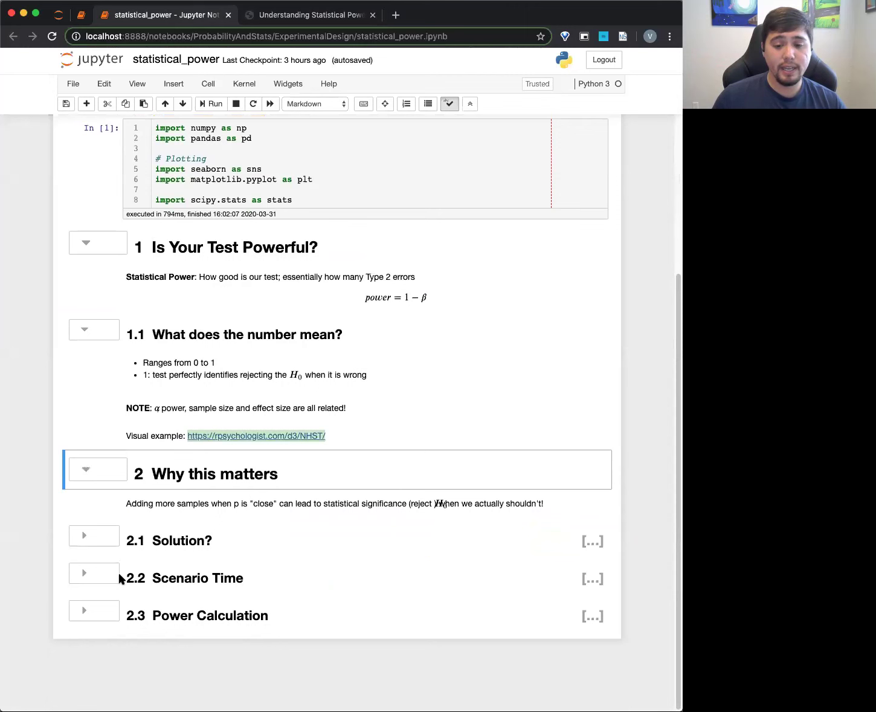
- Re-render the Why this matters markdown sentence so its H0 math displays cleanly
{"action": "left_click_drag", "start_coordinate": [169, 504], "coordinate": [250, 511]}
{"action": "double_click", "coordinate": [304, 509]}
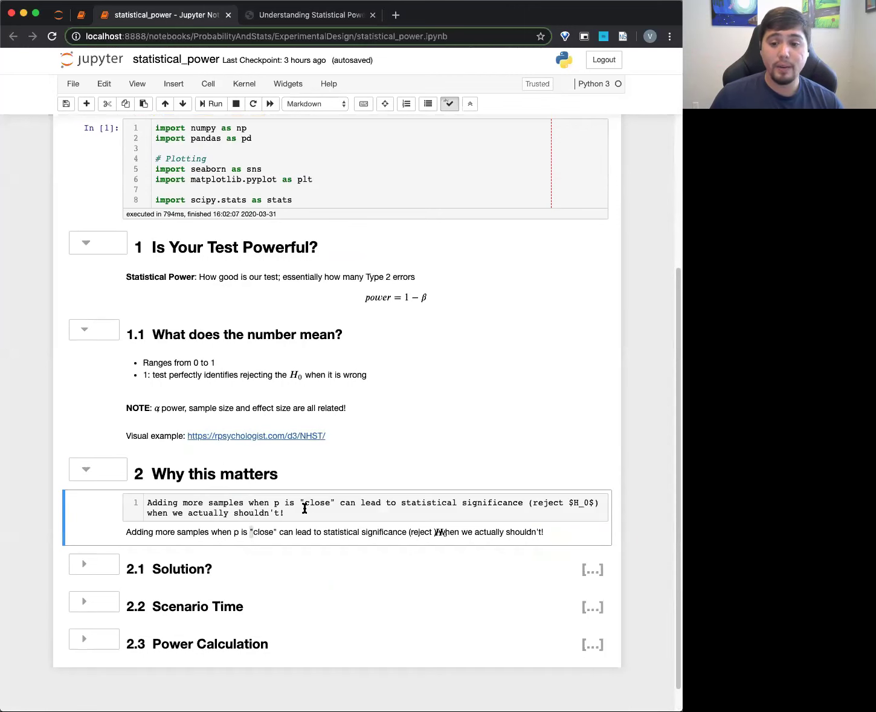
{"action": "left_click", "coordinate": [306, 508]}
{"action": "key", "text": "ctrl+Return"}
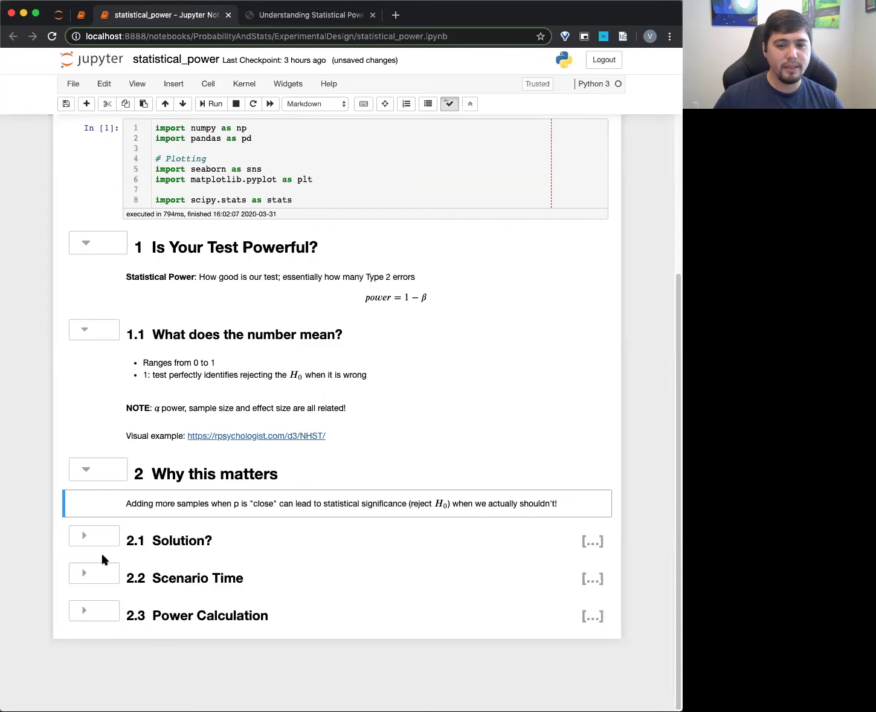
- Expand all headings and scroll down through section 2 to the Power Calculation notes
{"action": "left_click", "coordinate": [471, 105]}
{"action": "left_click", "coordinate": [471, 104]}
{"action": "scroll", "coordinate": [346, 485], "scroll_direction": "down", "scroll_amount": 12}
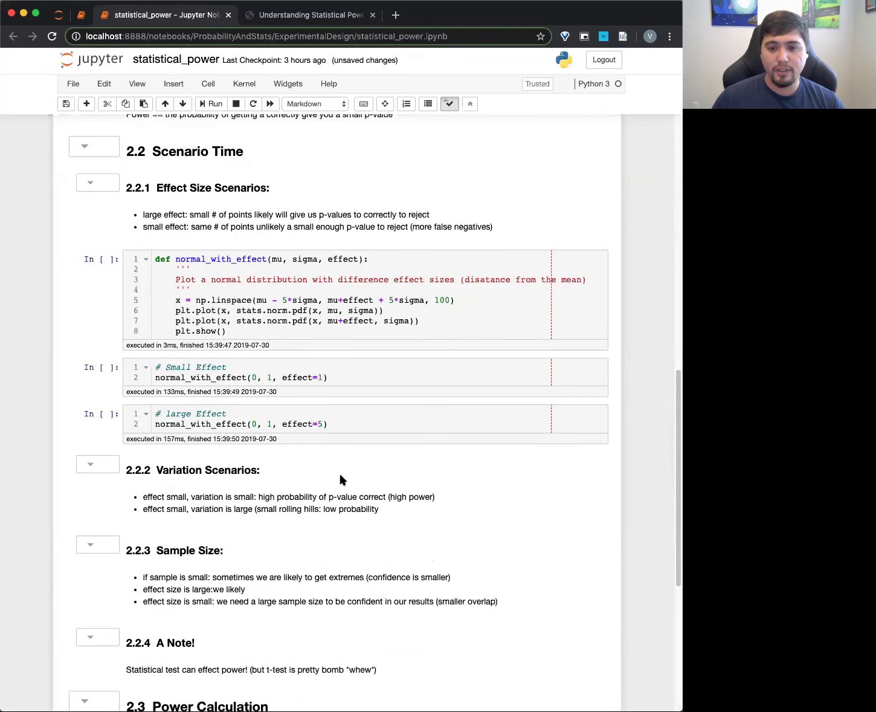
{"action": "scroll", "coordinate": [288, 358], "scroll_direction": "down", "scroll_amount": 1}
{"action": "scroll", "coordinate": [323, 428], "scroll_direction": "down", "scroll_amount": 2}
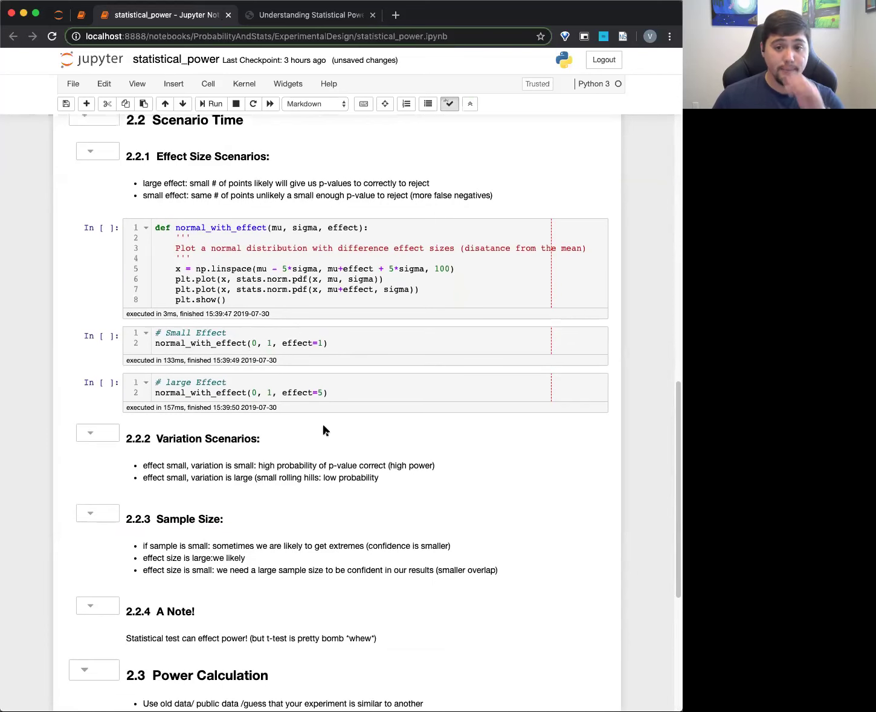
{"action": "scroll", "coordinate": [325, 431], "scroll_direction": "down", "scroll_amount": 6}
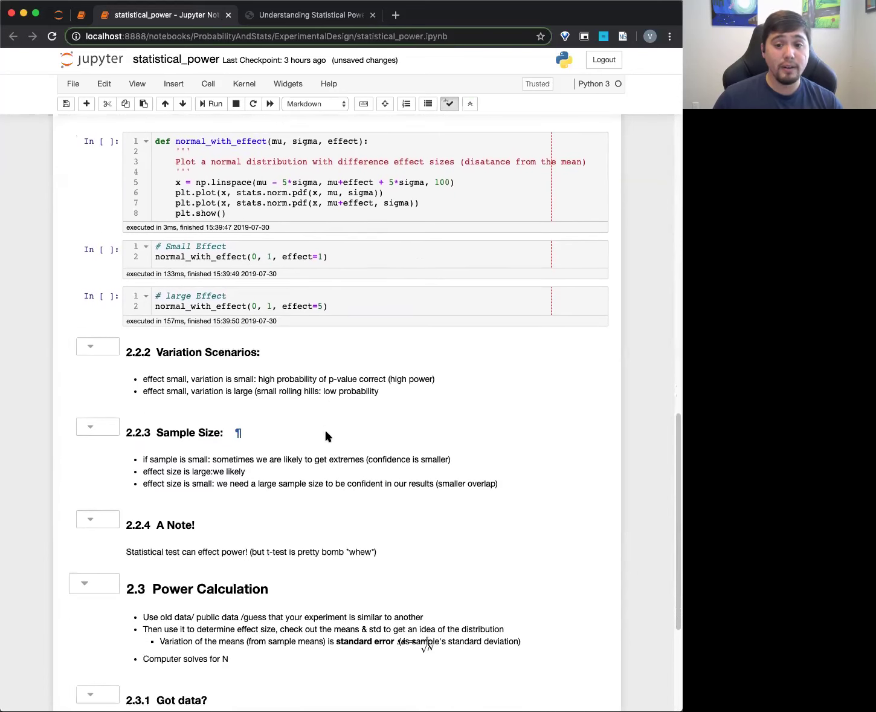
{"action": "scroll", "coordinate": [239, 342], "scroll_direction": "down", "scroll_amount": 2}
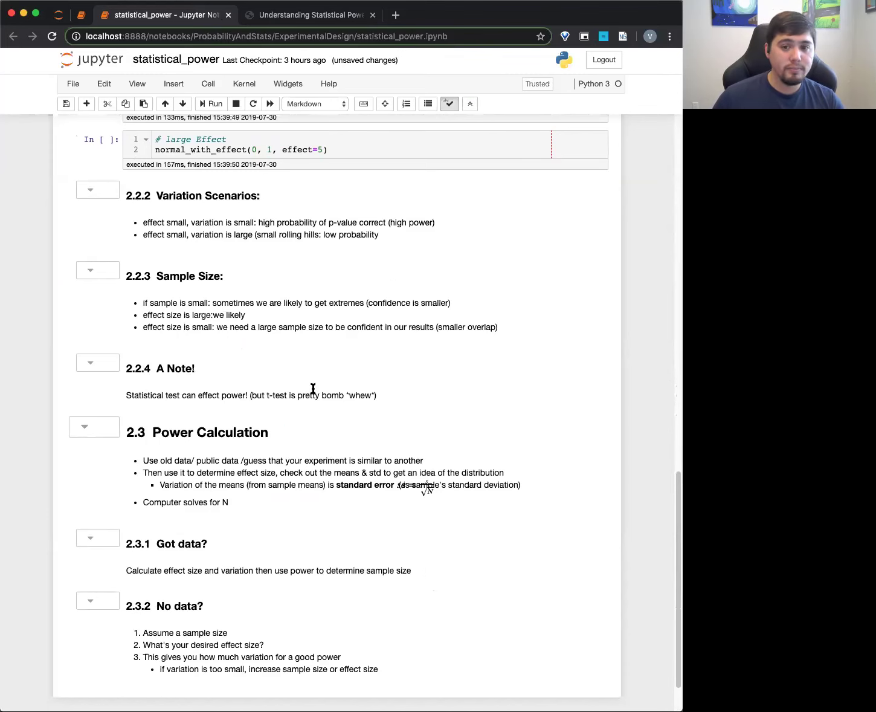
{"action": "left_click_drag", "start_coordinate": [144, 222], "coordinate": [313, 303]}
{"action": "scroll", "coordinate": [390, 357], "scroll_direction": "down", "scroll_amount": 1}
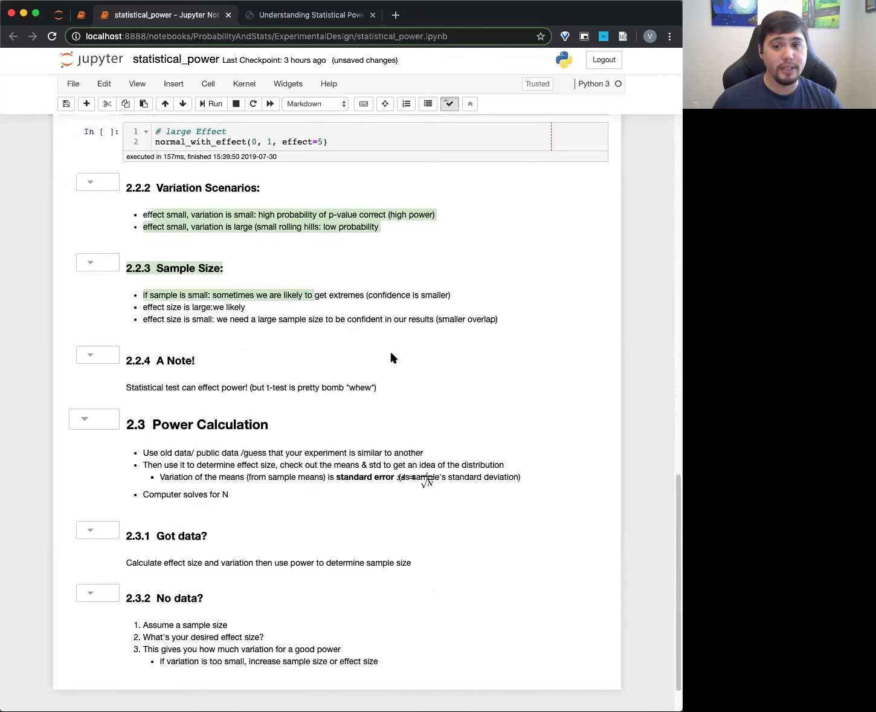
{"action": "scroll", "coordinate": [393, 359], "scroll_direction": "down", "scroll_amount": 1}
- Re-render the Power Calculation notes so the formula se = s/√N displays properly
{"action": "left_click", "coordinate": [224, 444]}
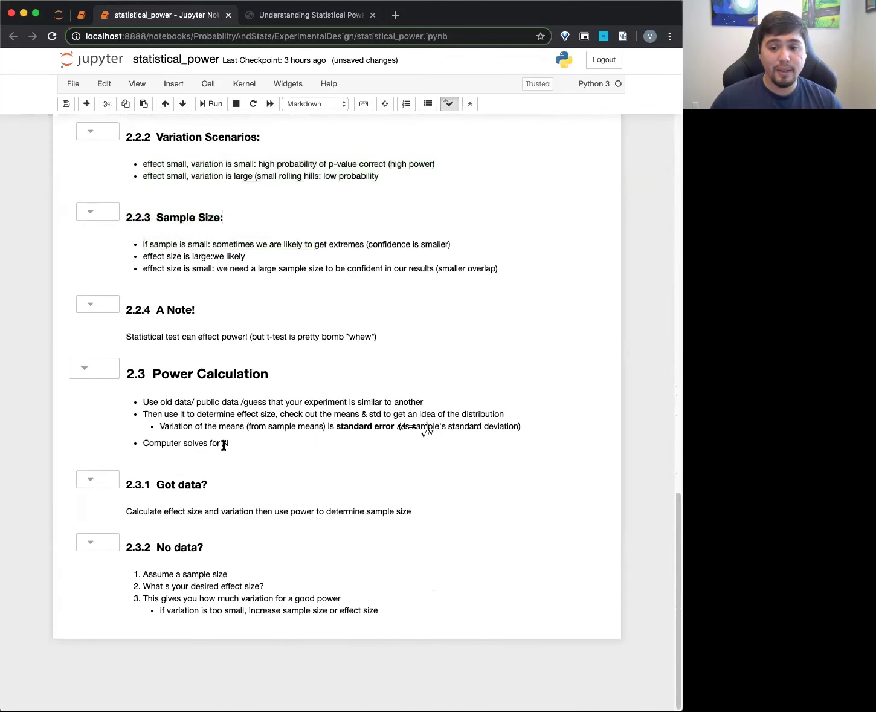
{"action": "double_click", "coordinate": [183, 411]}
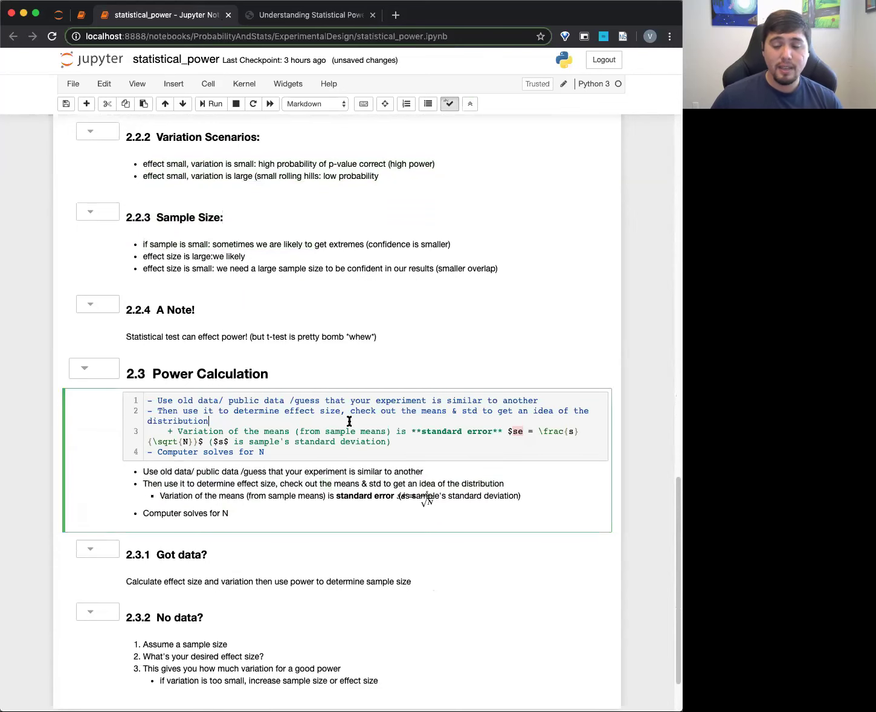
{"action": "key", "text": "ctrl+Return"}
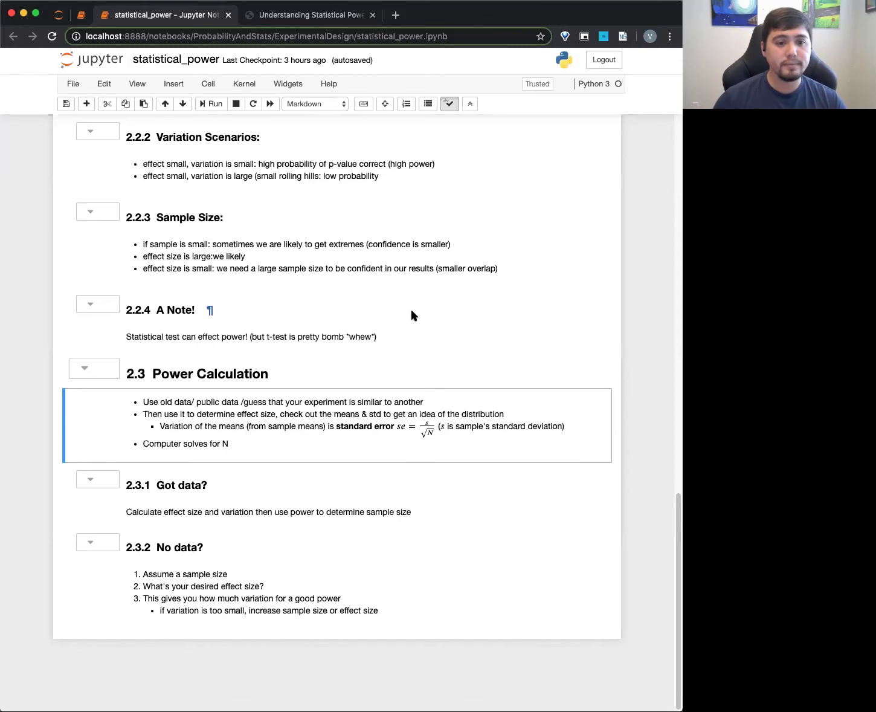
{"action": "scroll", "coordinate": [391, 327], "scroll_direction": "up", "scroll_amount": 10}
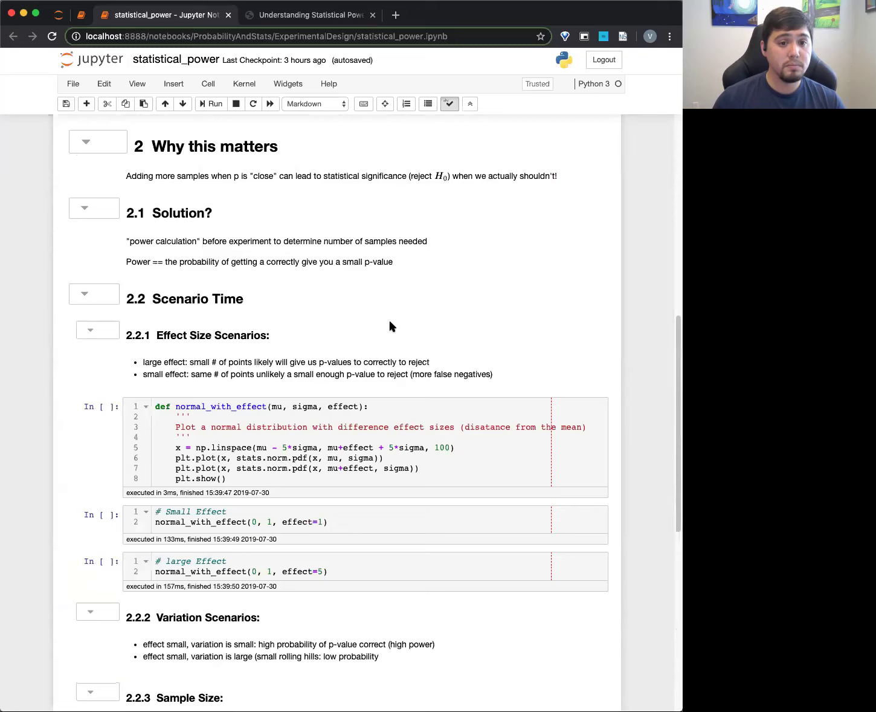
{"action": "scroll", "coordinate": [390, 326], "scroll_direction": "up", "scroll_amount": 6}
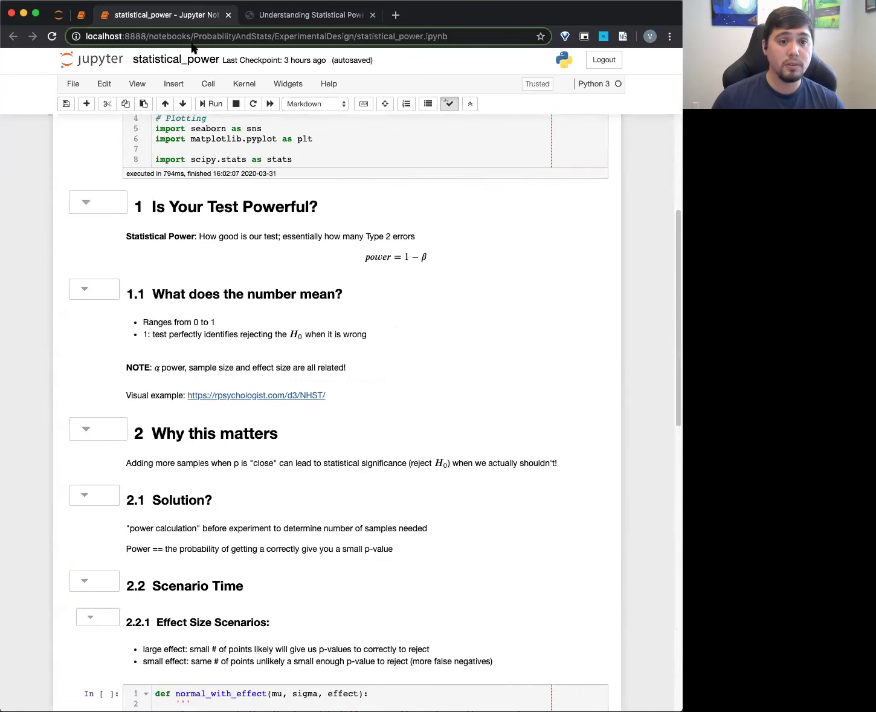
- In lesson-v2.1_mod_02, expand 6.3.3 Student's vs Welch's to show the welchs_t_test.ipynb link
{"action": "left_click", "coordinate": [79, 16]}
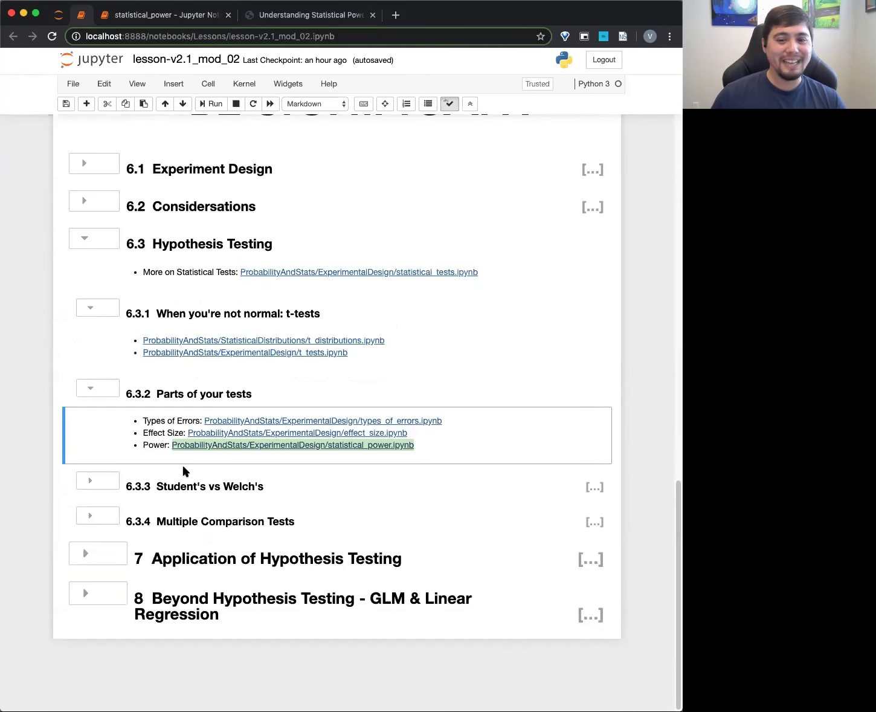
{"action": "left_click", "coordinate": [155, 458]}
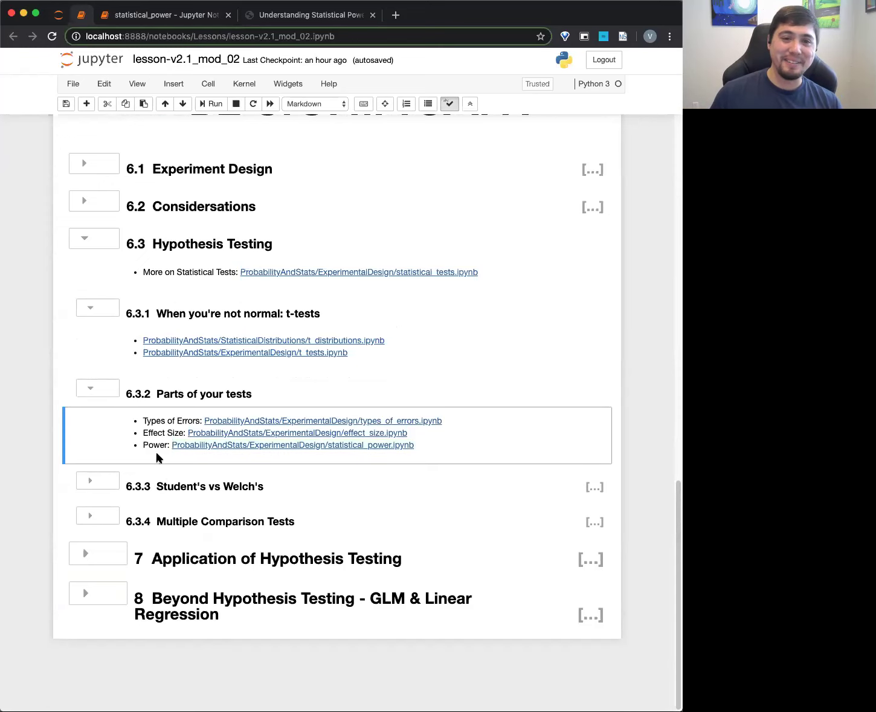
{"action": "key", "text": "Down"}
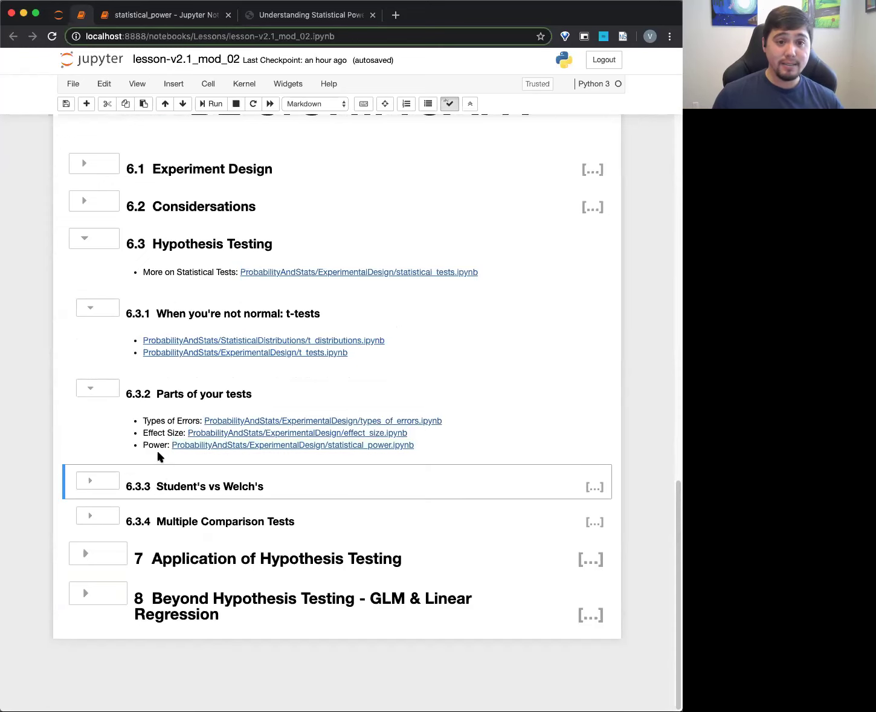
{"action": "key", "text": "Right"}
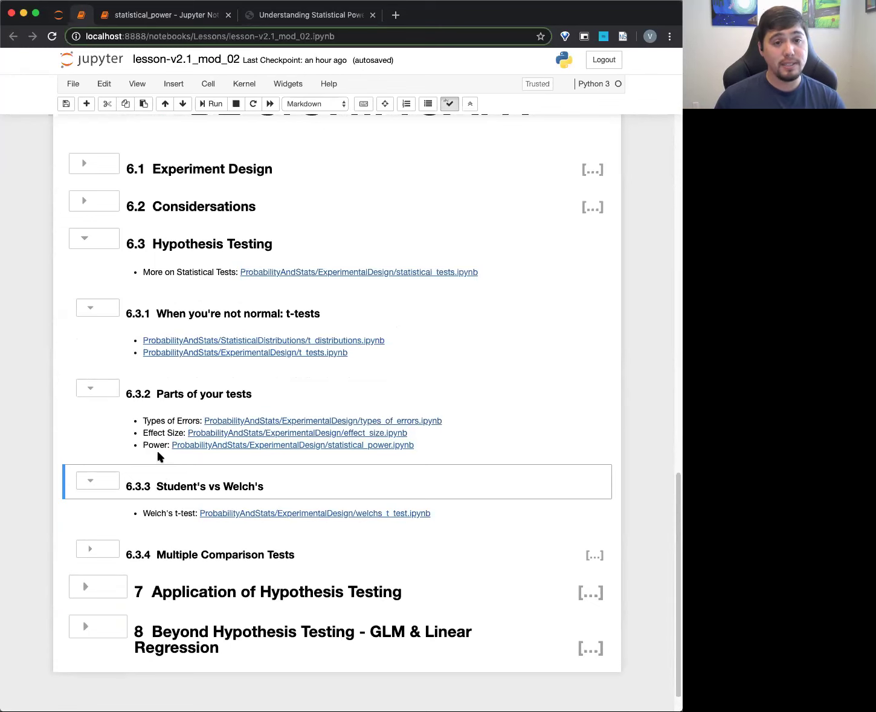
{"action": "key", "text": "Down"}
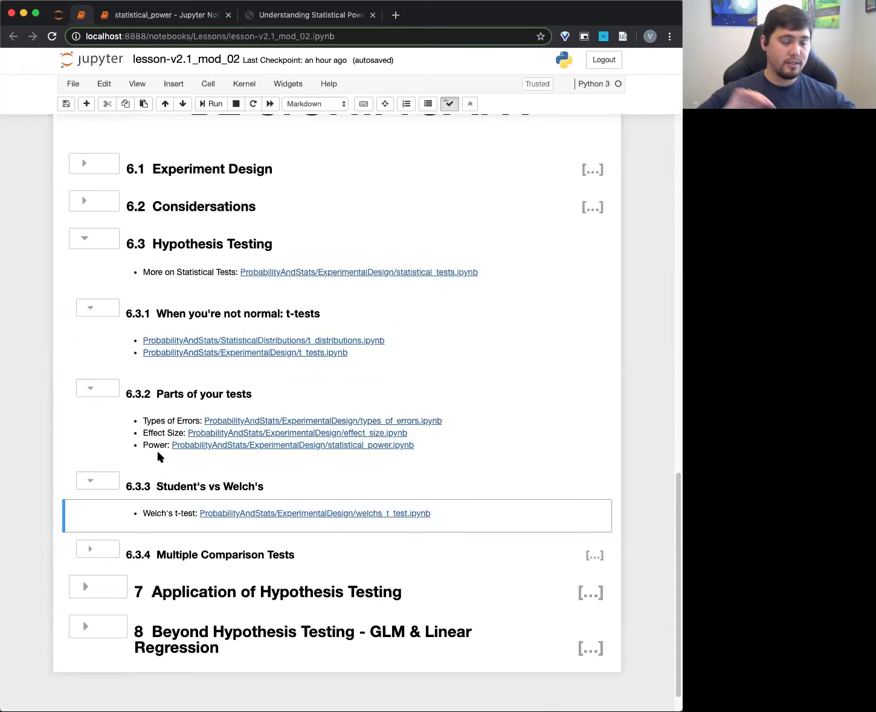